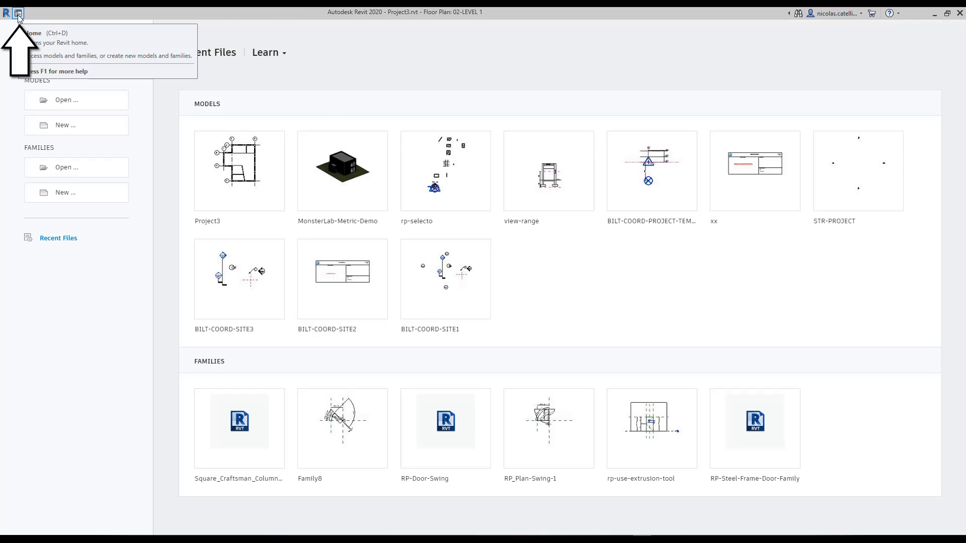
Return from Home to the 02-LEVEL 1 floor plan and review the file commands for creating, exporting and printing
{"action": "left_click", "coordinate": [19, 13]}
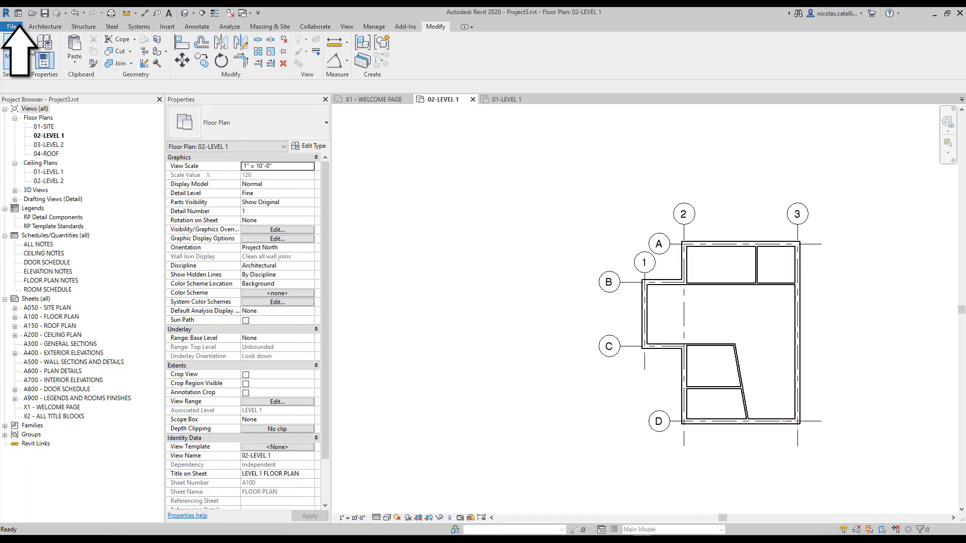
{"action": "left_click", "coordinate": [19, 15]}
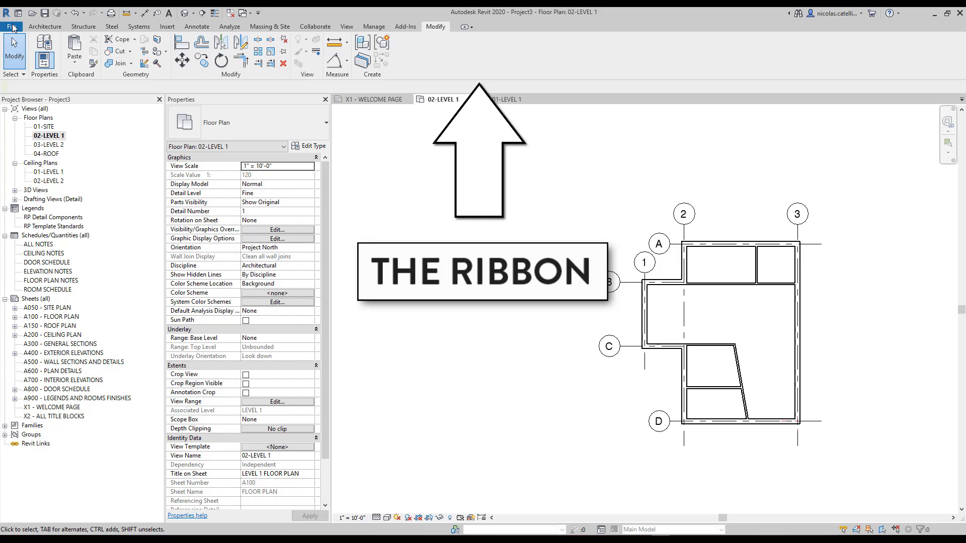
{"action": "left_click", "coordinate": [11, 27]}
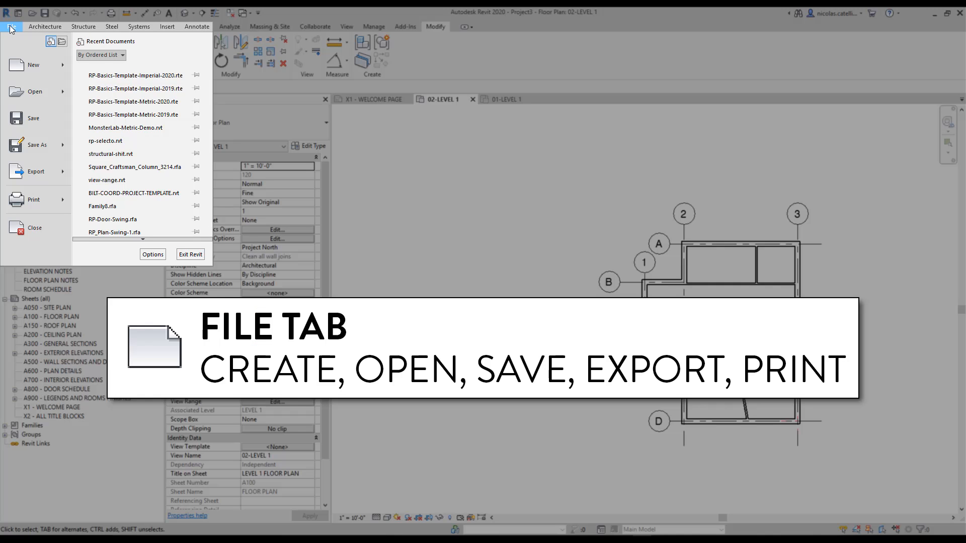
{"action": "mouse_move", "coordinate": [41, 68]}
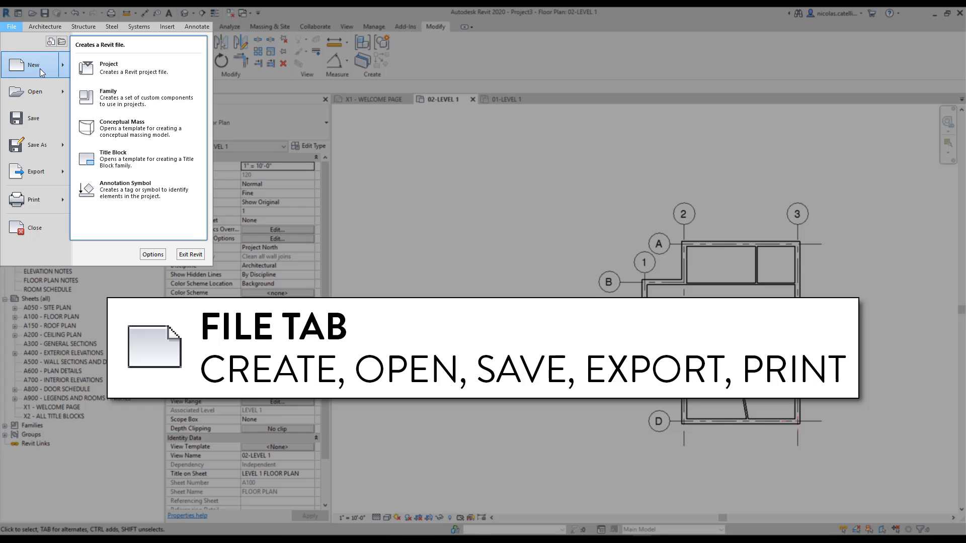
{"action": "mouse_move", "coordinate": [45, 175]}
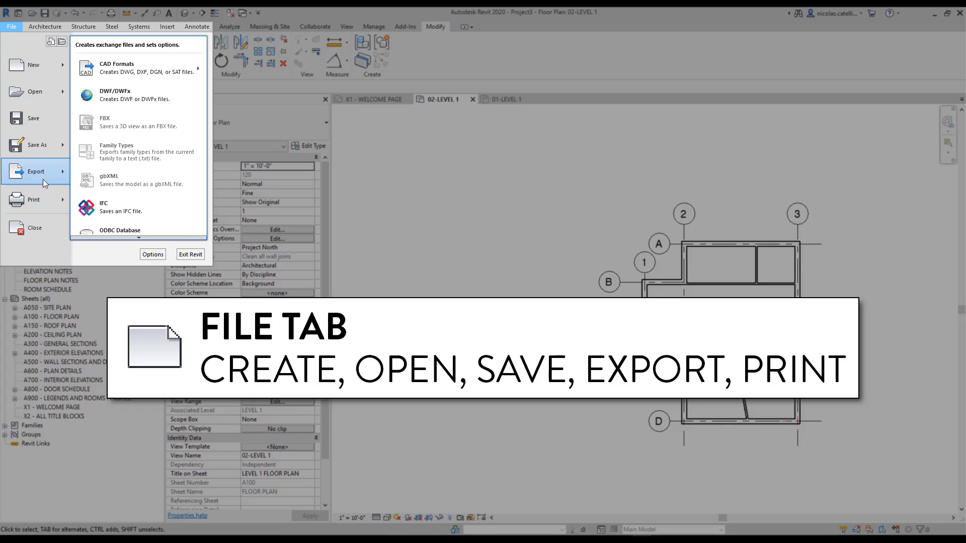
{"action": "mouse_move", "coordinate": [44, 197]}
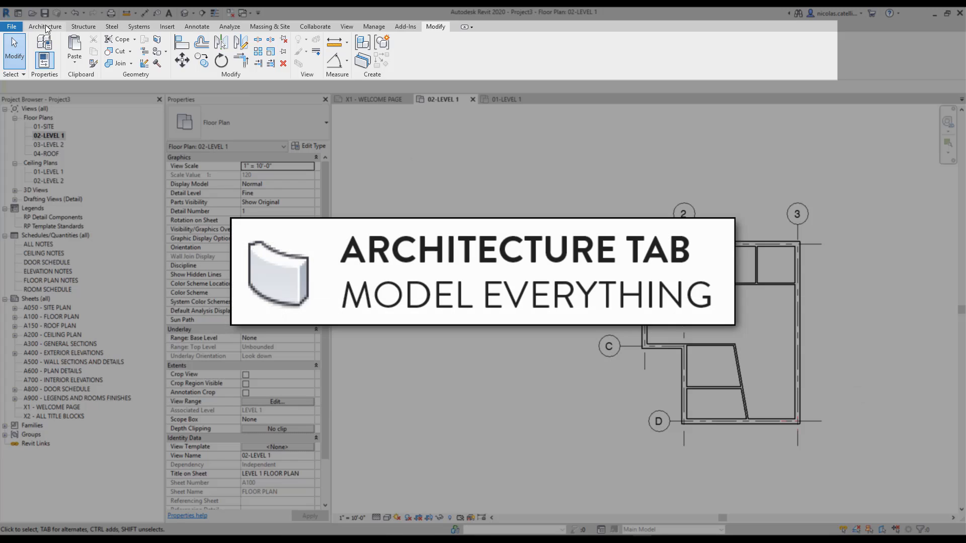
Examine the architecture, structure, insert, annotation, analysis, massing and site, collaboration, view, management, add-in and modify tools in turn
{"action": "left_click", "coordinate": [45, 27]}
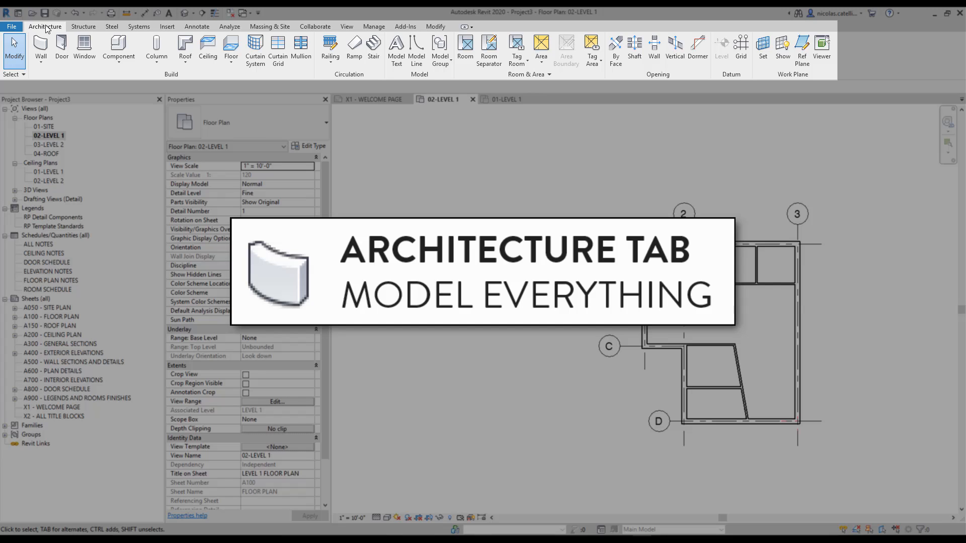
{"action": "left_click", "coordinate": [84, 27]}
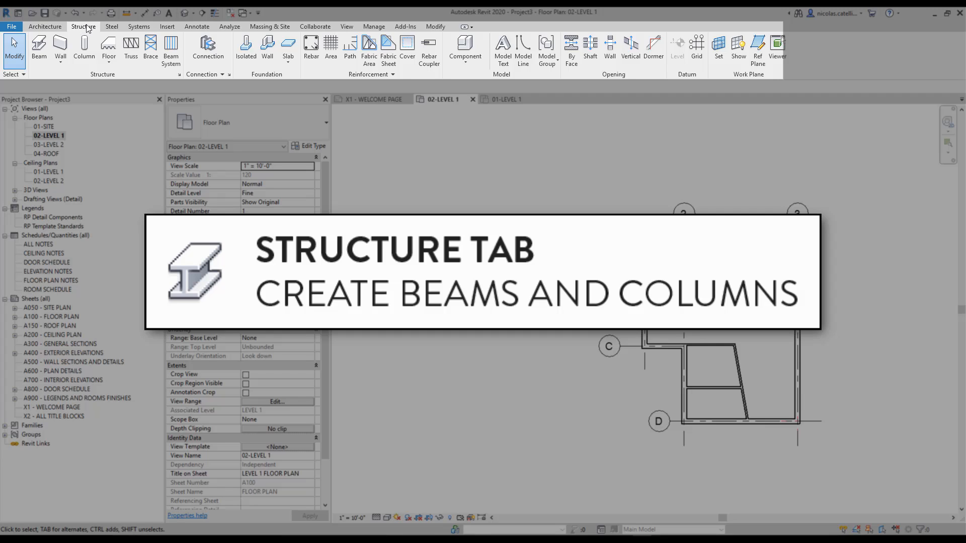
{"action": "left_click", "coordinate": [168, 29]}
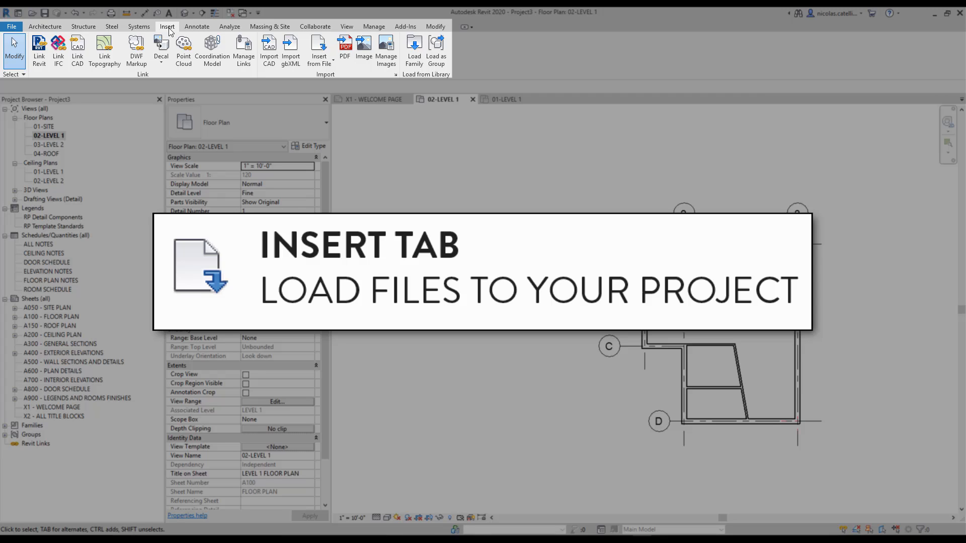
{"action": "left_click", "coordinate": [198, 30]}
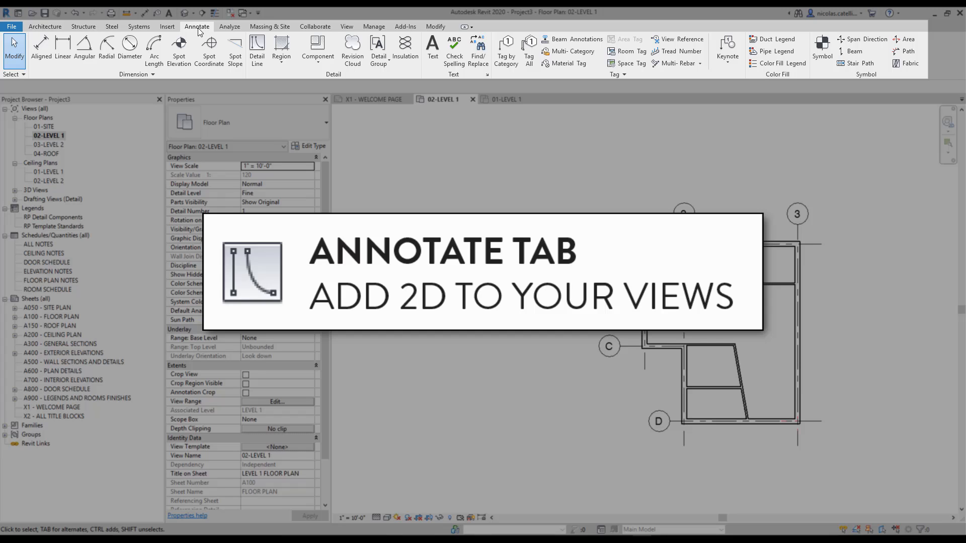
{"action": "left_click", "coordinate": [227, 29]}
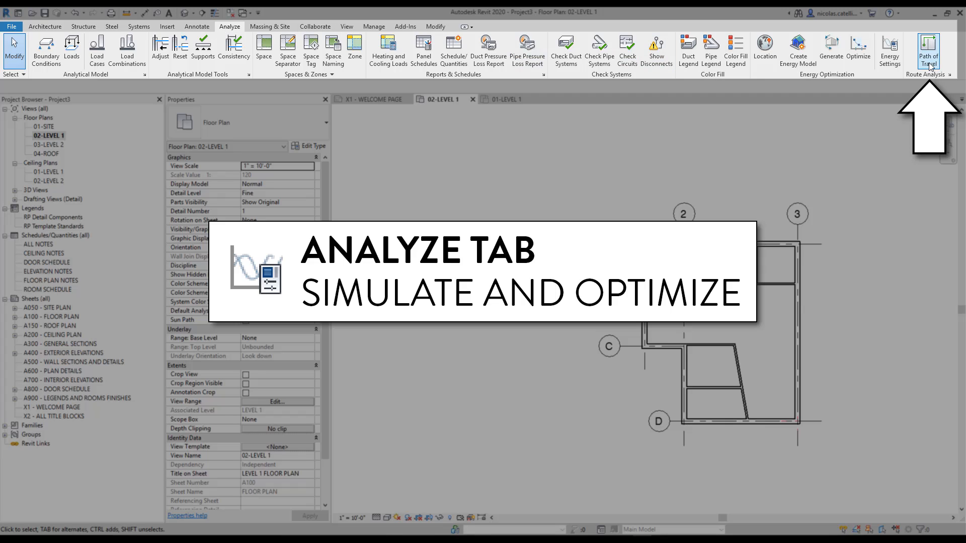
{"action": "left_click", "coordinate": [270, 26]}
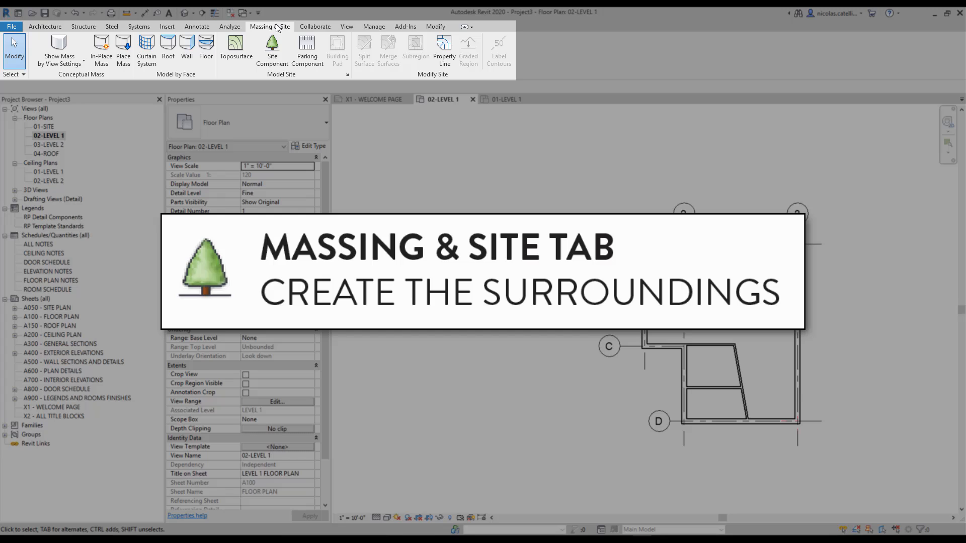
{"action": "left_click", "coordinate": [318, 29]}
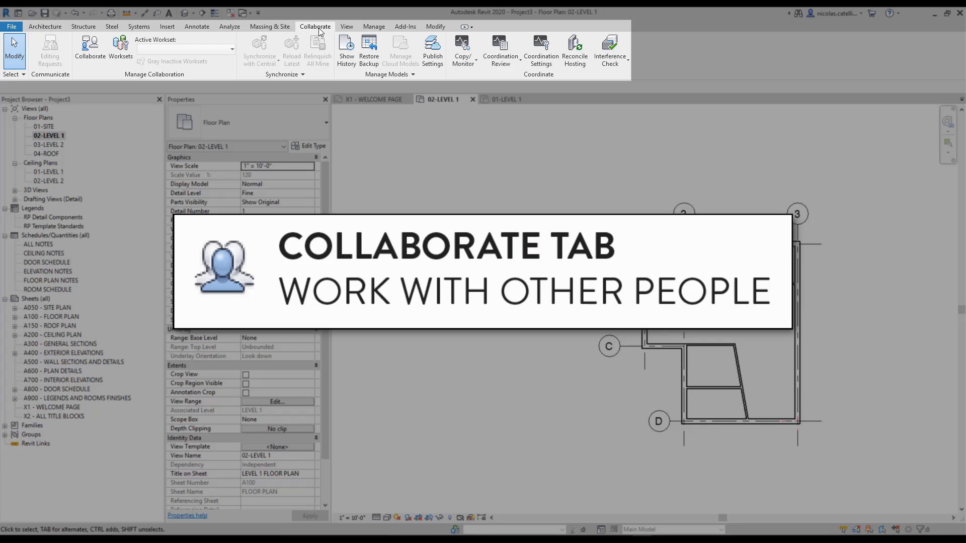
{"action": "left_click", "coordinate": [347, 27]}
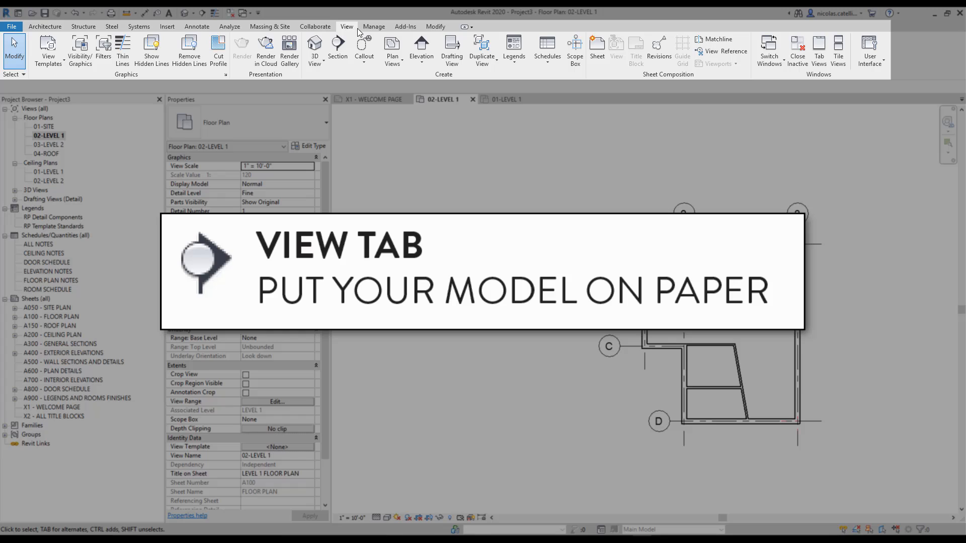
{"action": "left_click", "coordinate": [380, 30]}
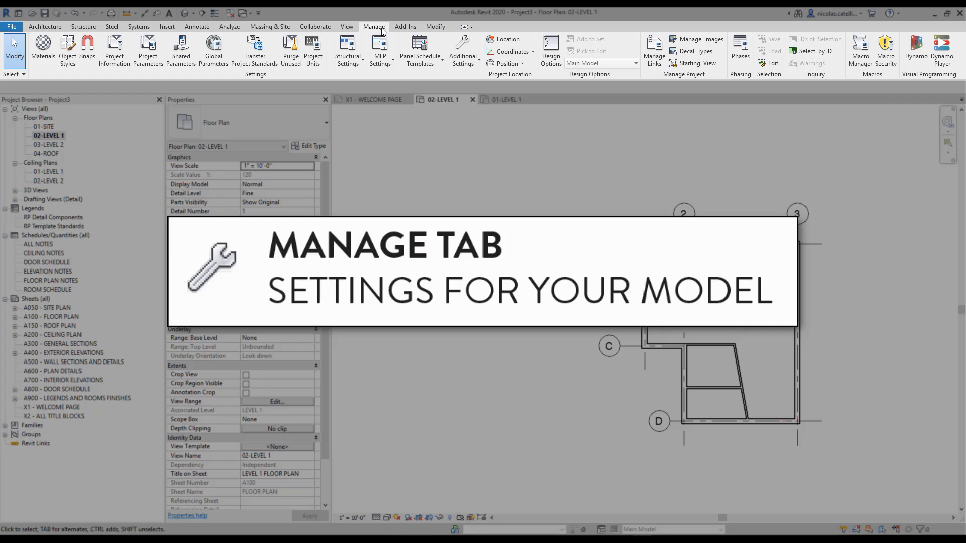
{"action": "left_click", "coordinate": [405, 28]}
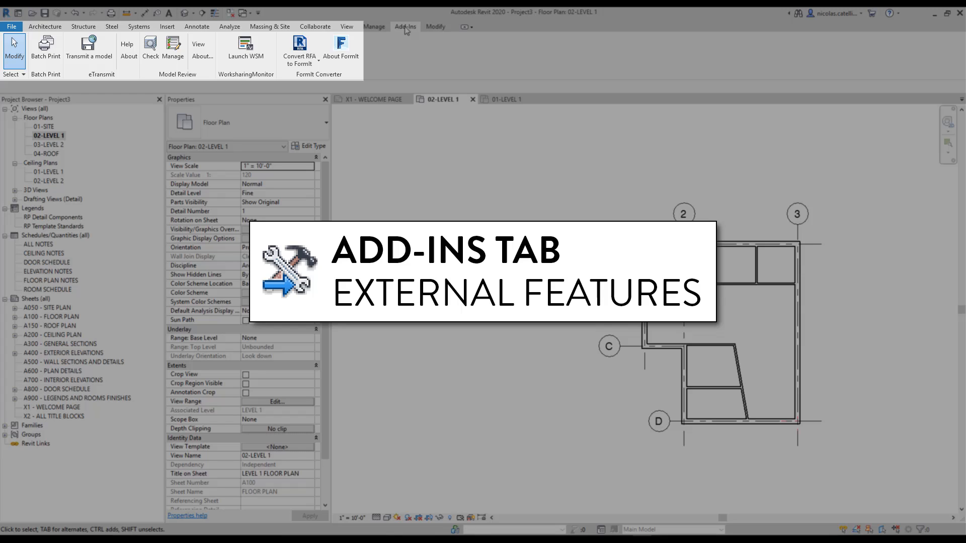
{"action": "left_click", "coordinate": [436, 33]}
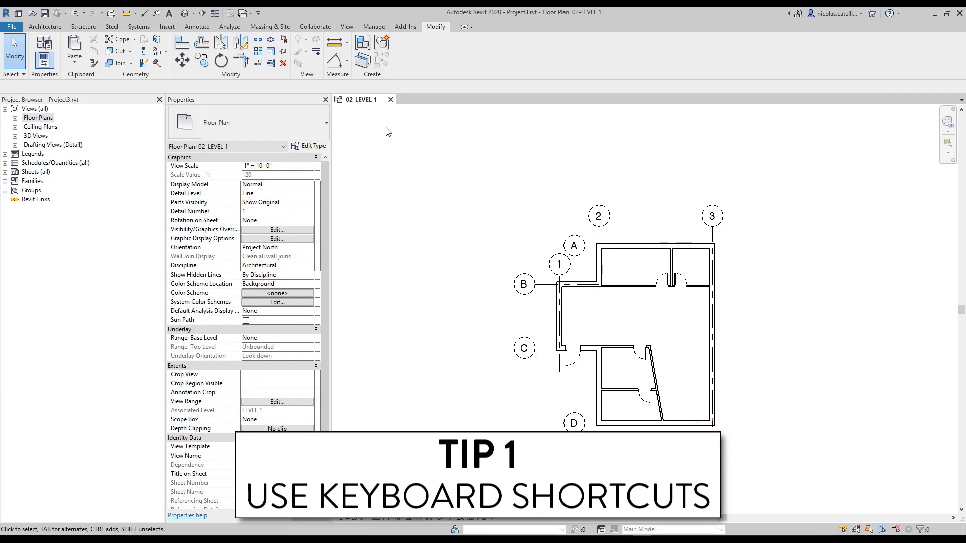
Search the keyboard shortcut assignments for "wall", inspect the architectural Wall entry, and close the list without changes
{"action": "left_click", "coordinate": [45, 26]}
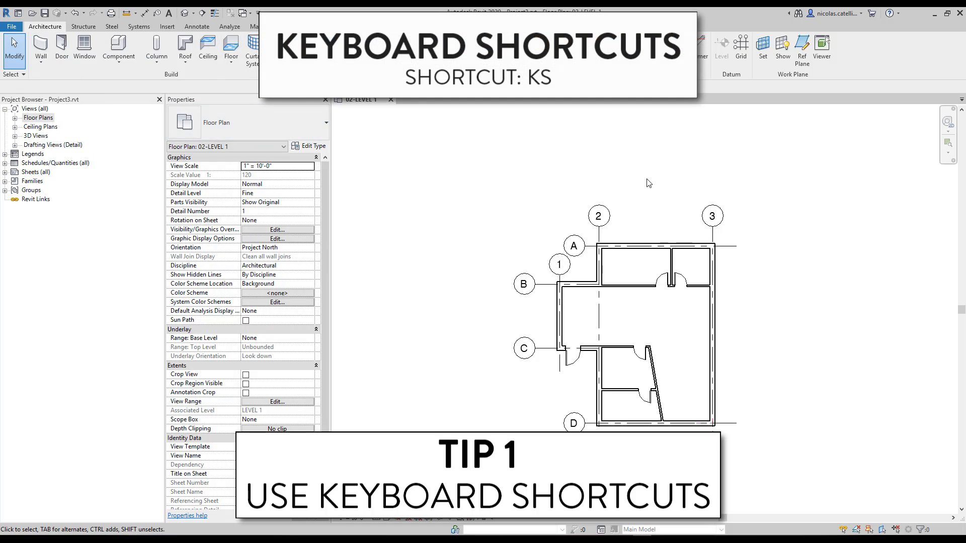
{"action": "key", "text": "k"}
{"action": "key", "text": "s"}
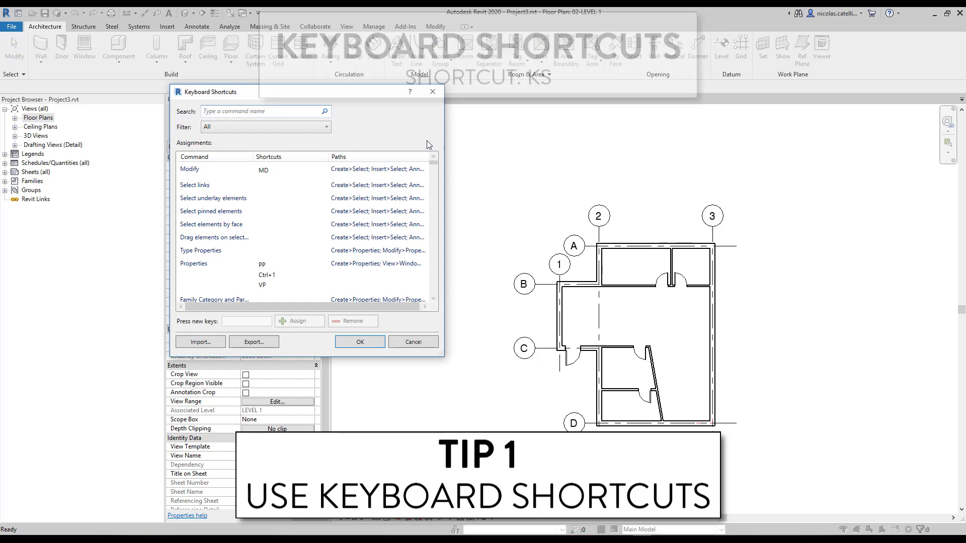
{"action": "left_click", "coordinate": [264, 111]}
{"action": "type", "text": "wall"}
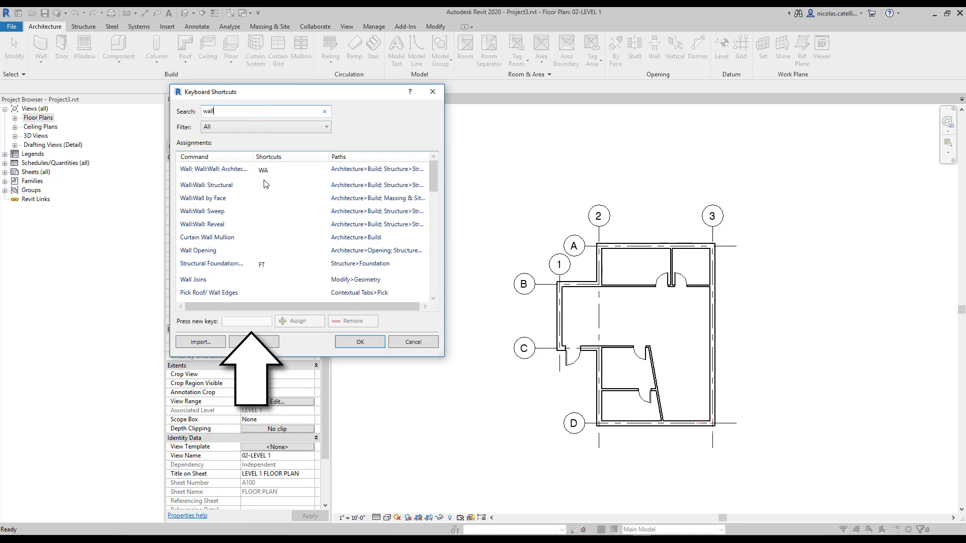
{"action": "left_click", "coordinate": [227, 170]}
{"action": "left_click", "coordinate": [226, 320]}
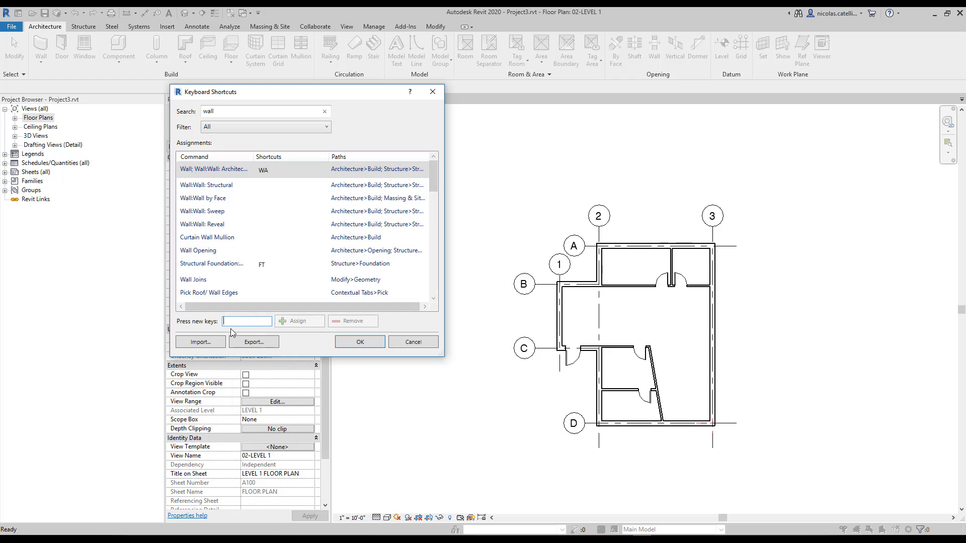
{"action": "left_click", "coordinate": [413, 342]}
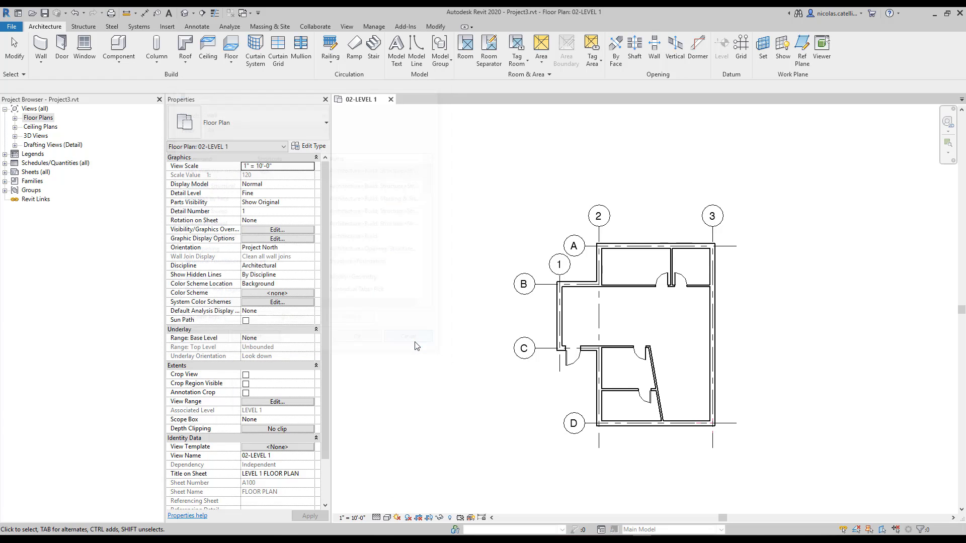
Draw a horizontal RP_Int Generic 4" wall 150 mm long above the building, between grids 2 and 3
{"action": "scroll", "coordinate": [639, 227], "scroll_direction": "up", "scroll_amount": 4}
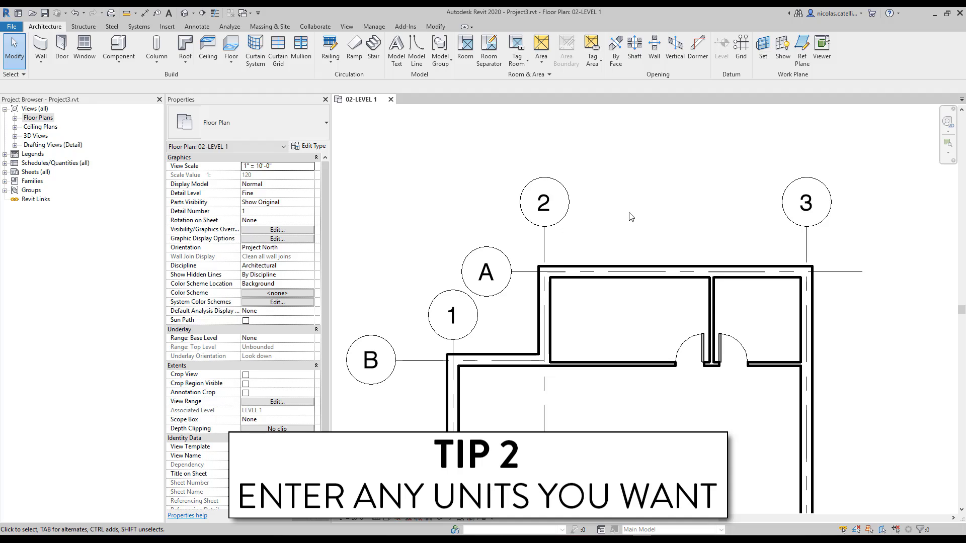
{"action": "key", "text": "w"}
{"action": "key", "text": "a"}
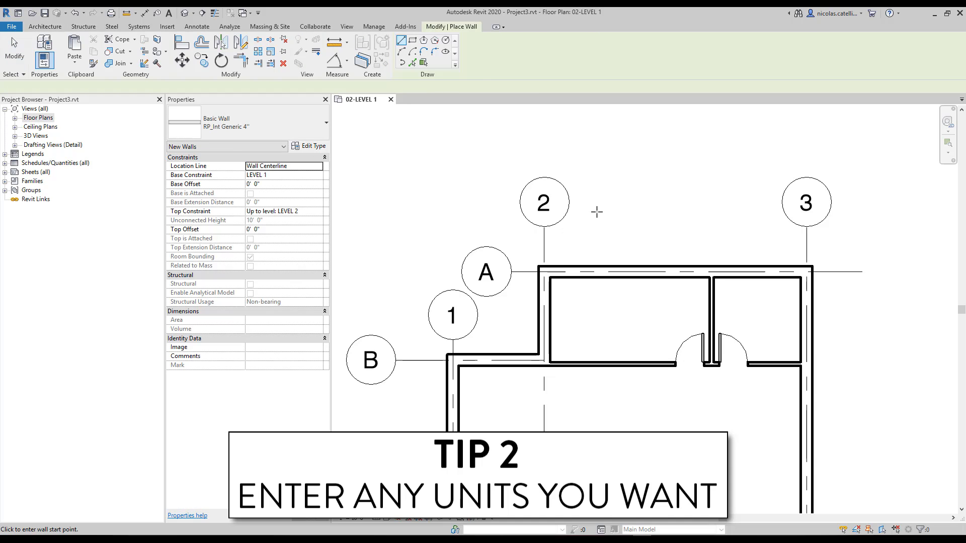
{"action": "left_click", "coordinate": [589, 214]}
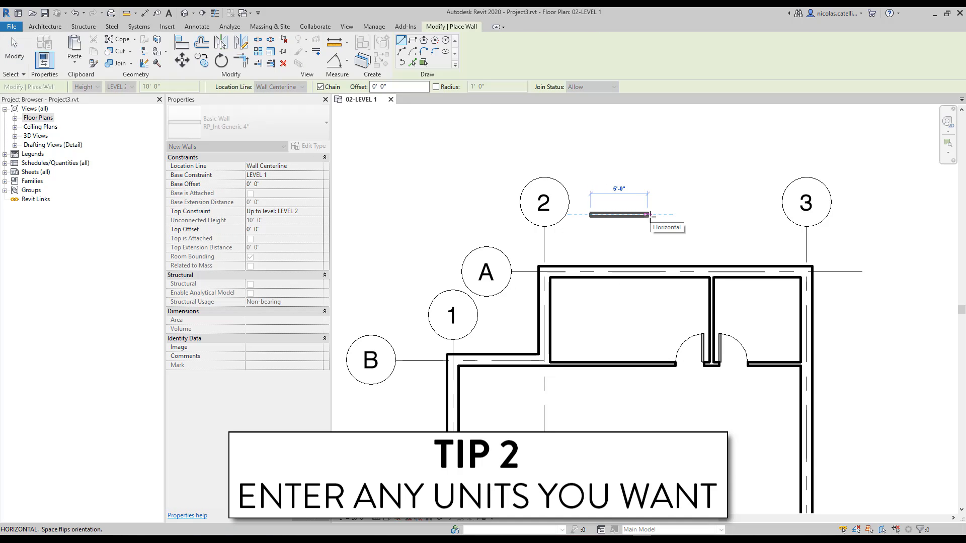
{"action": "type", "text": "150"}
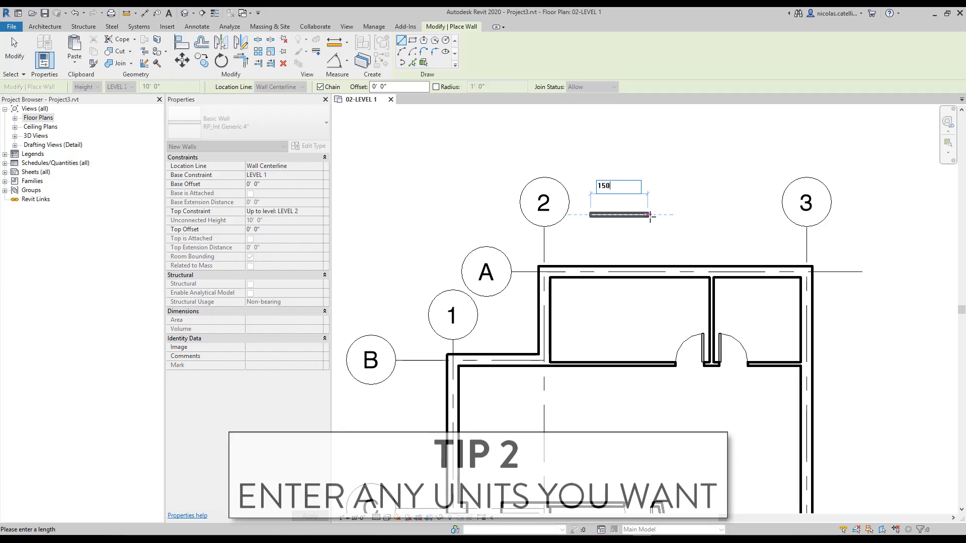
{"action": "type", "text": "mm"}
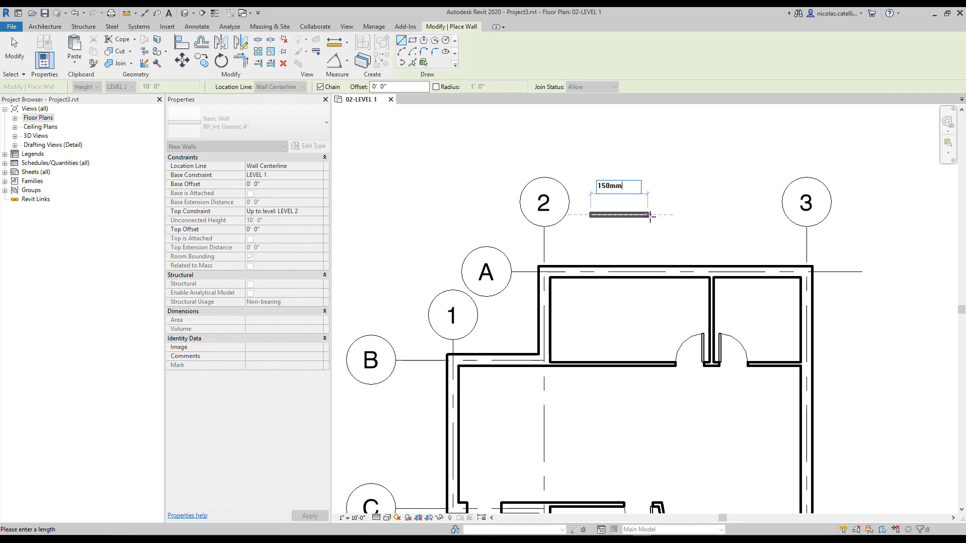
{"action": "key", "text": "Return"}
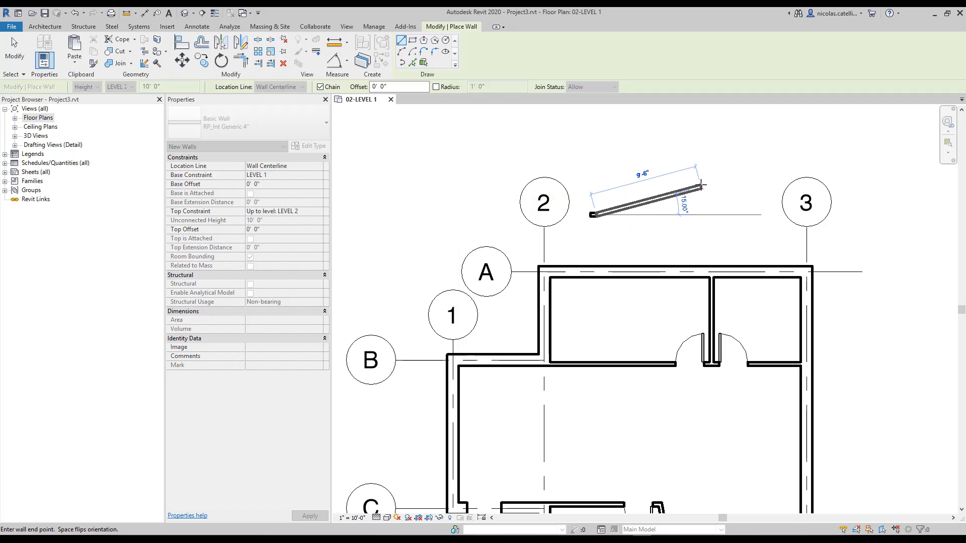
{"action": "key", "text": "Escape"}
{"action": "key", "text": "Escape"}
{"action": "left_click", "coordinate": [593, 214]}
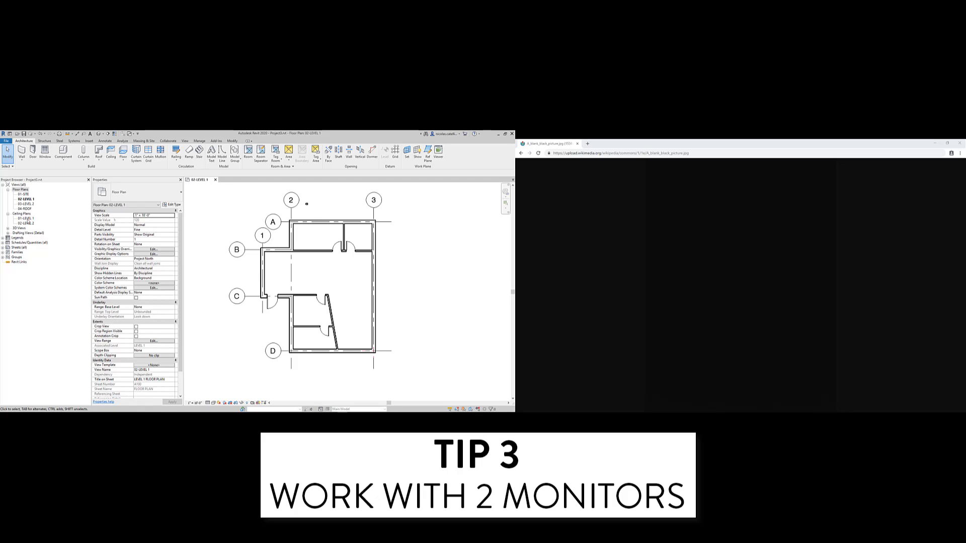
Open the 01-LEVEL 1 ceiling plan and move its view onto the second monitor
{"action": "double_click", "coordinate": [26, 219]}
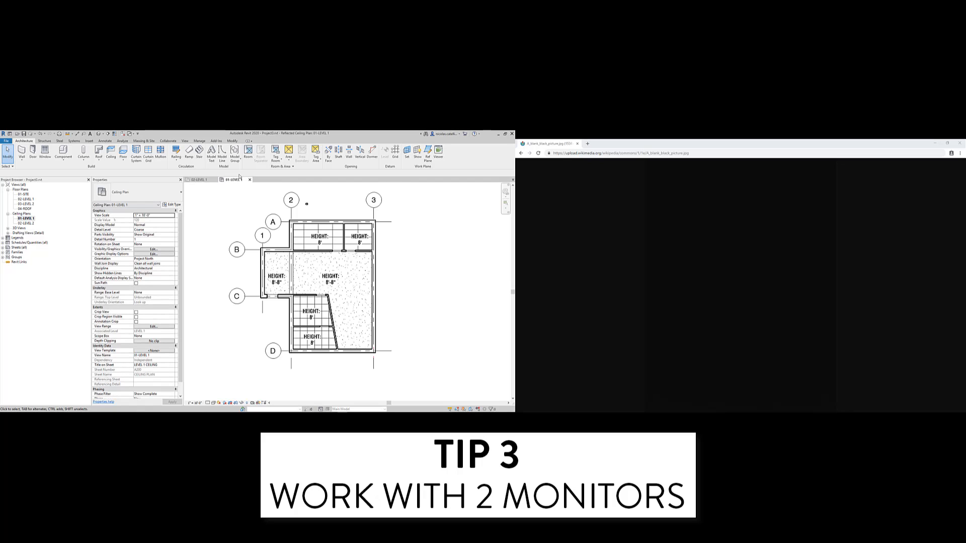
{"action": "left_click_drag", "start_coordinate": [234, 179], "coordinate": [628, 142]}
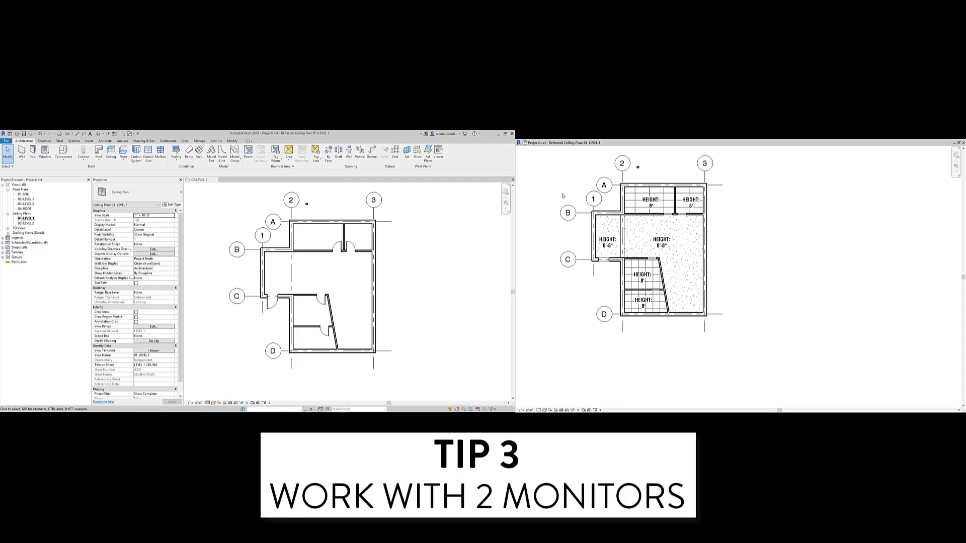
{"action": "scroll", "coordinate": [604, 221], "scroll_direction": "up", "scroll_amount": 3}
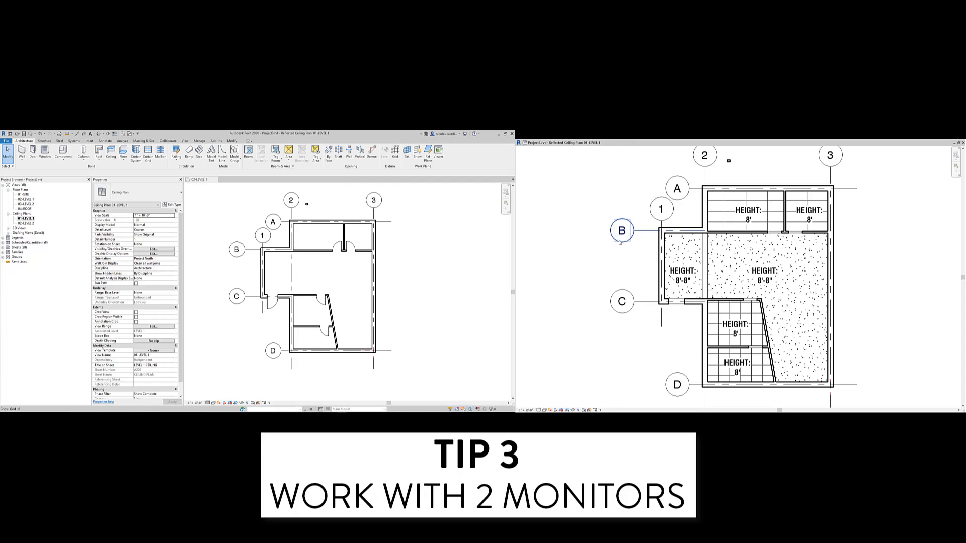
{"action": "scroll", "coordinate": [619, 243], "scroll_direction": "down", "scroll_amount": 2}
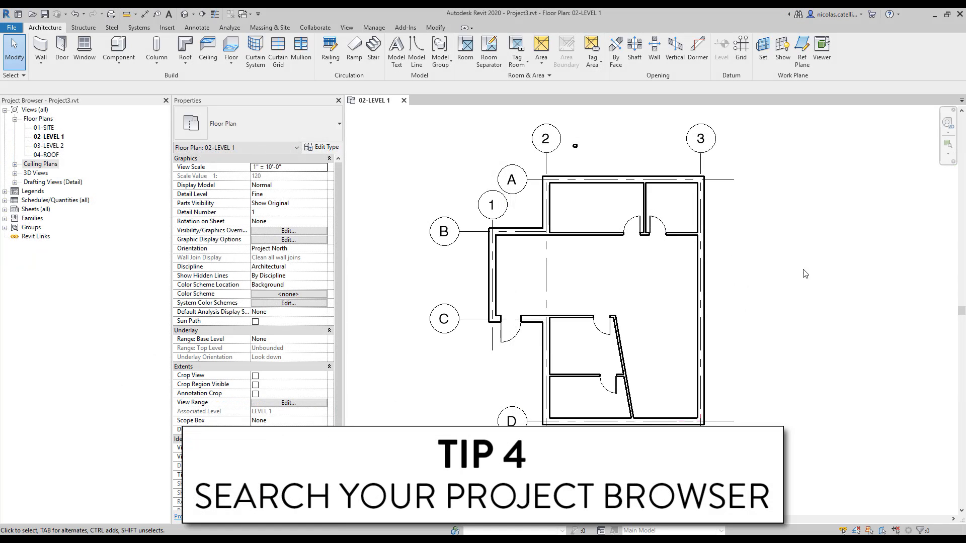
Search the Project Browser for "ceiling" and step through the matching entries
{"action": "left_click", "coordinate": [97, 160]}
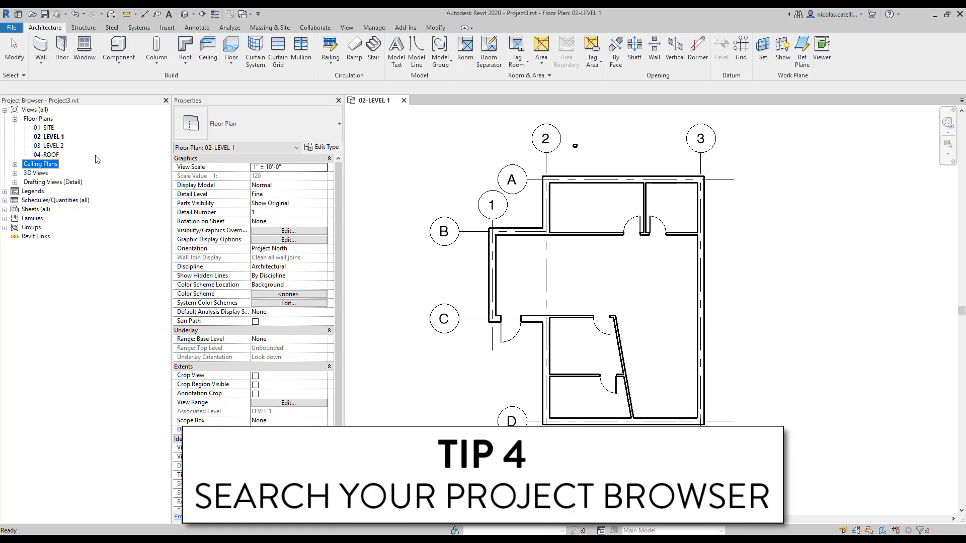
{"action": "key", "text": "ctrl+f"}
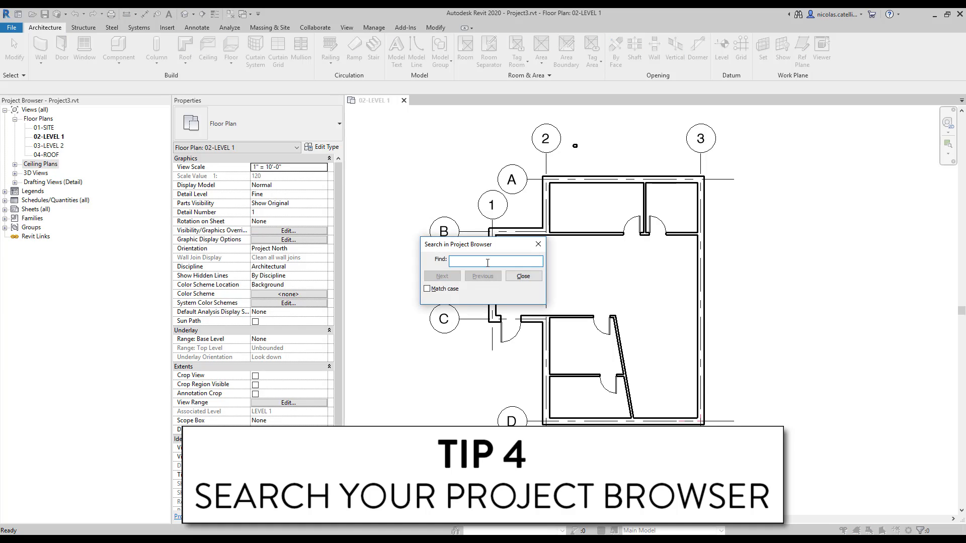
{"action": "type", "text": "cel"}
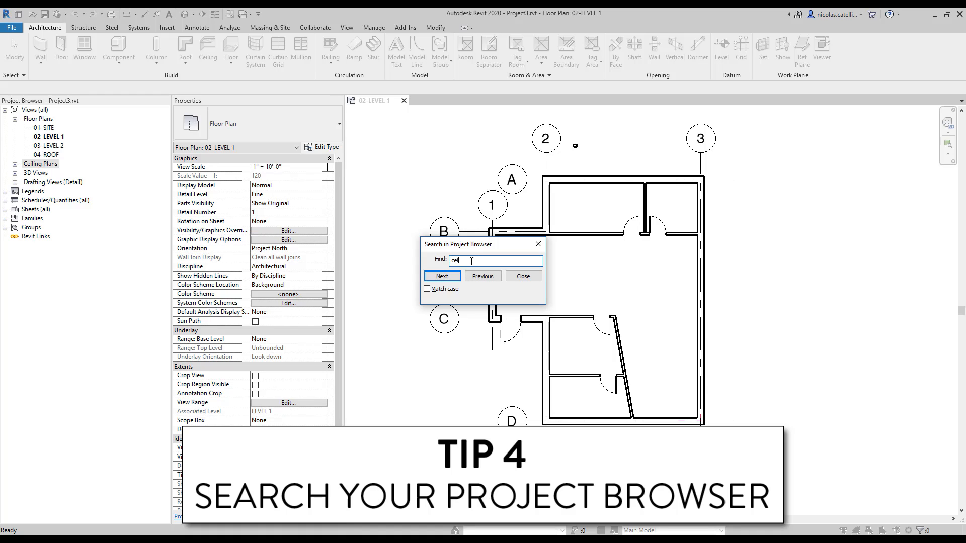
{"action": "type", "text": "ling"}
{"action": "key", "text": "Return"}
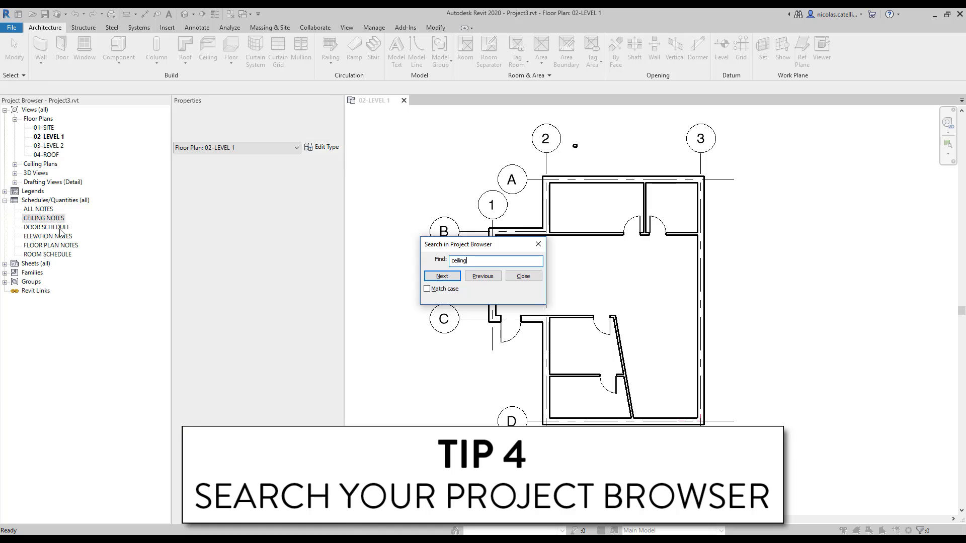
{"action": "key", "text": "Return"}
{"action": "key", "text": "Return"}
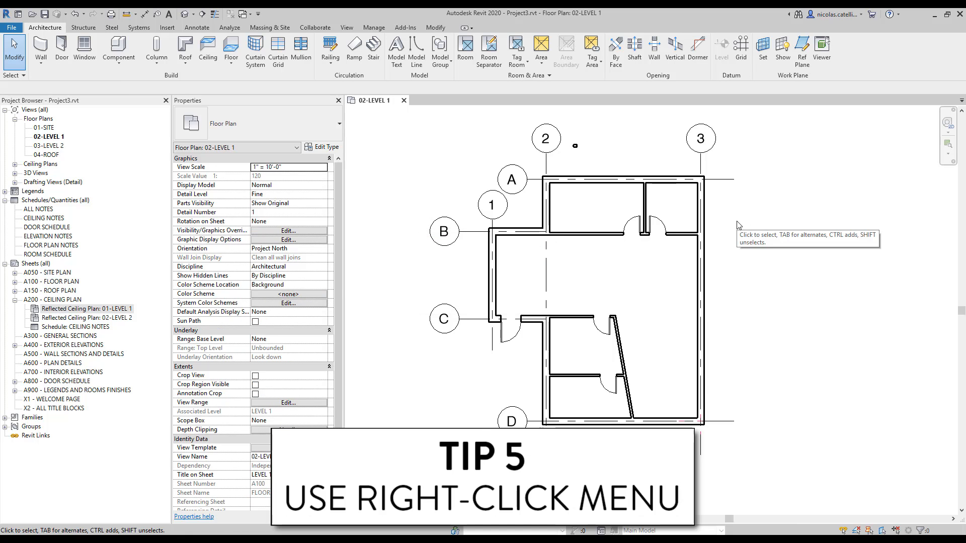
Examine the context options for the empty drawing area and for the exterior wall along grid 3
{"action": "right_click", "coordinate": [737, 225]}
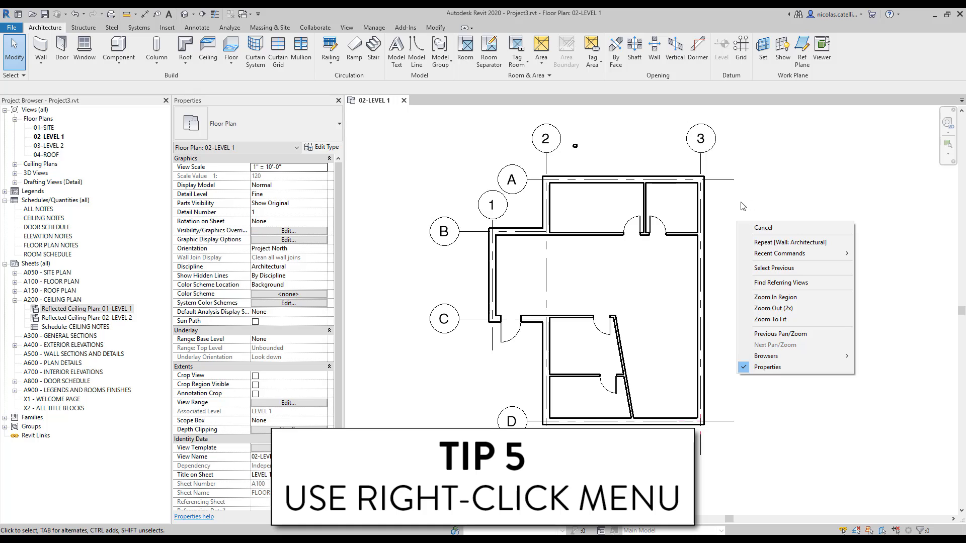
{"action": "left_click", "coordinate": [742, 206]}
{"action": "left_click", "coordinate": [703, 200]}
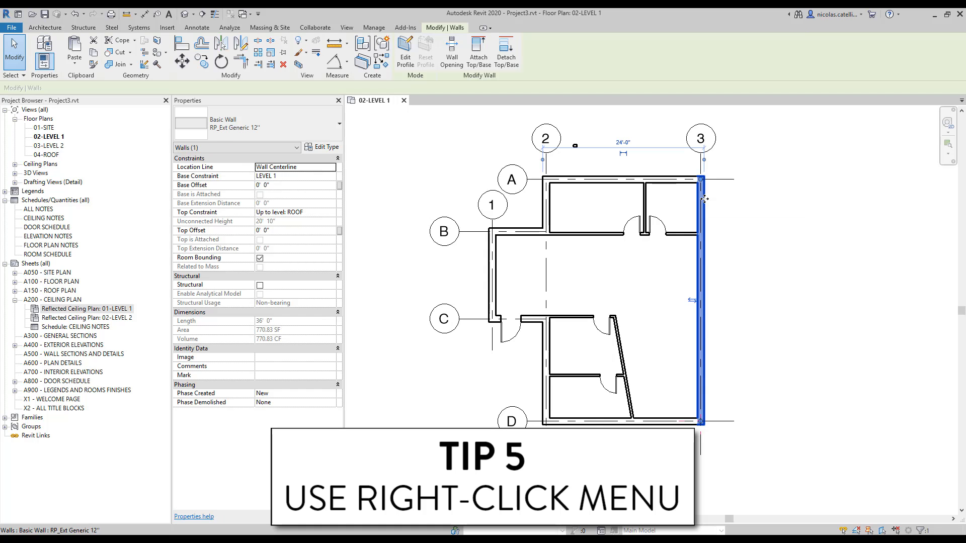
{"action": "right_click", "coordinate": [703, 199]}
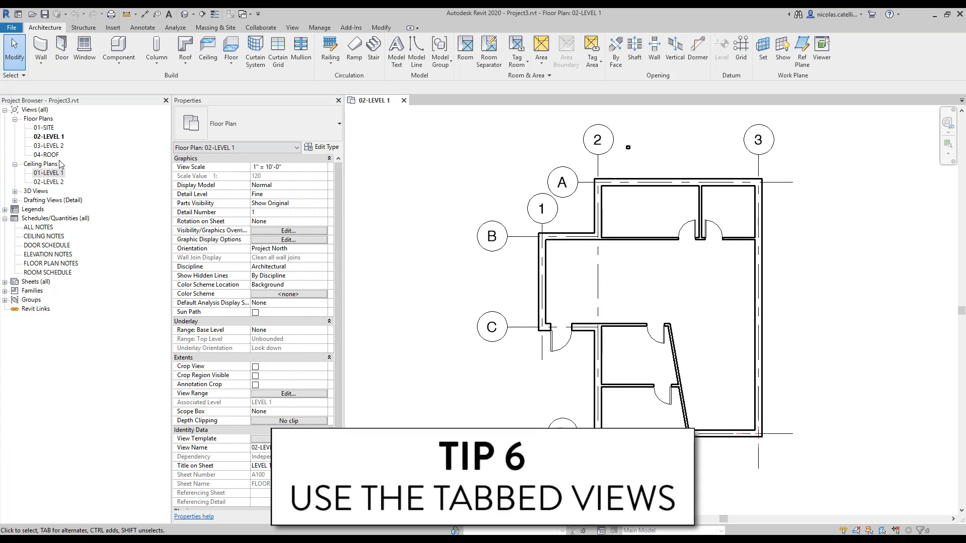
Open the 01-LEVEL 1 ceiling plan and dock it side by side with the 02-LEVEL 1 floor plan
{"action": "double_click", "coordinate": [51, 174]}
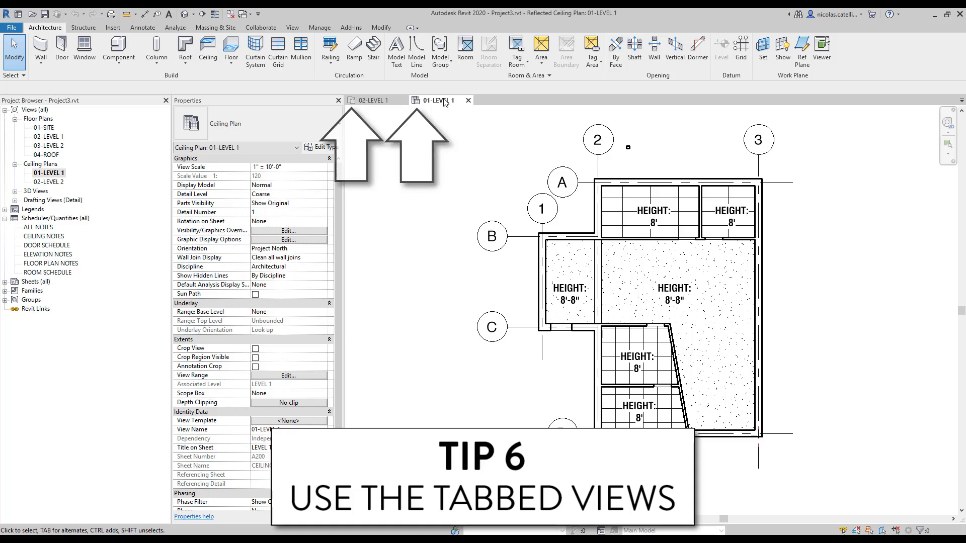
{"action": "left_click_drag", "start_coordinate": [443, 100], "coordinate": [330, 128]}
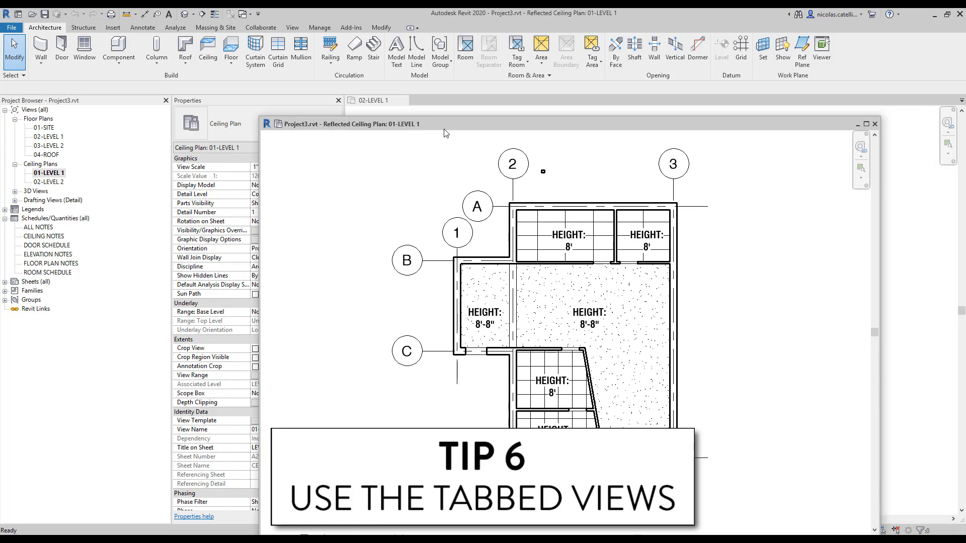
{"action": "left_click_drag", "start_coordinate": [413, 127], "coordinate": [353, 131]}
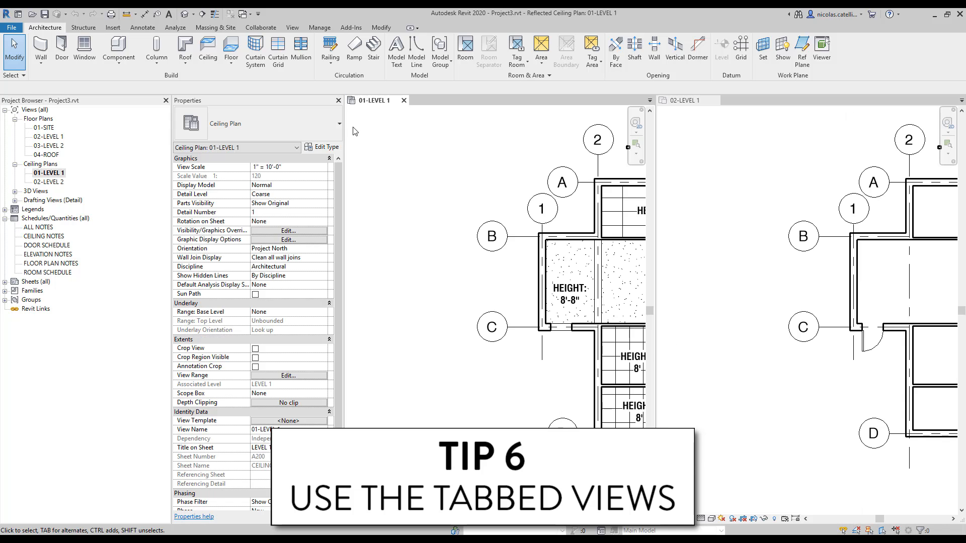
Open the 04-ROOF floor plan and move it into the view group that holds 02-LEVEL 1
{"action": "double_click", "coordinate": [56, 154]}
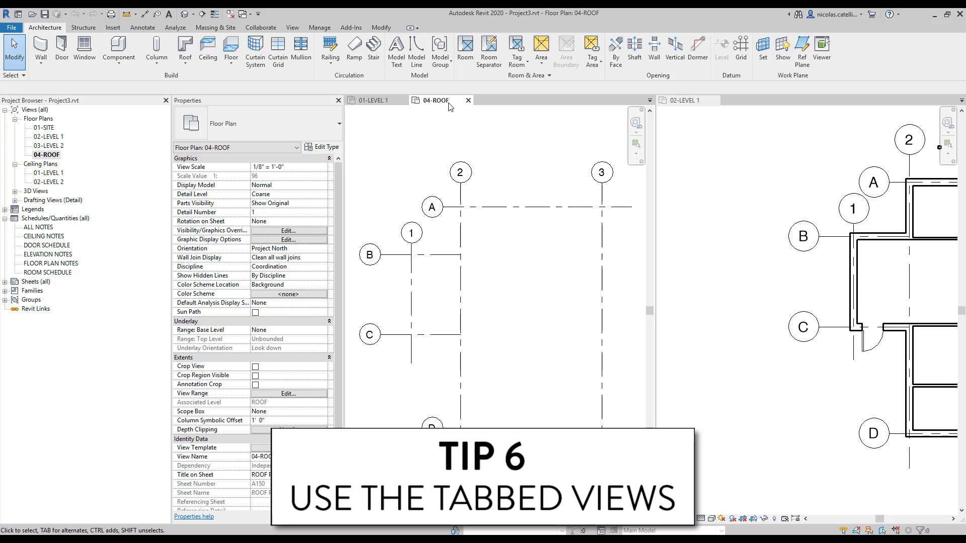
{"action": "left_click_drag", "start_coordinate": [449, 107], "coordinate": [654, 134]}
{"action": "left_click_drag", "start_coordinate": [588, 104], "coordinate": [721, 103]}
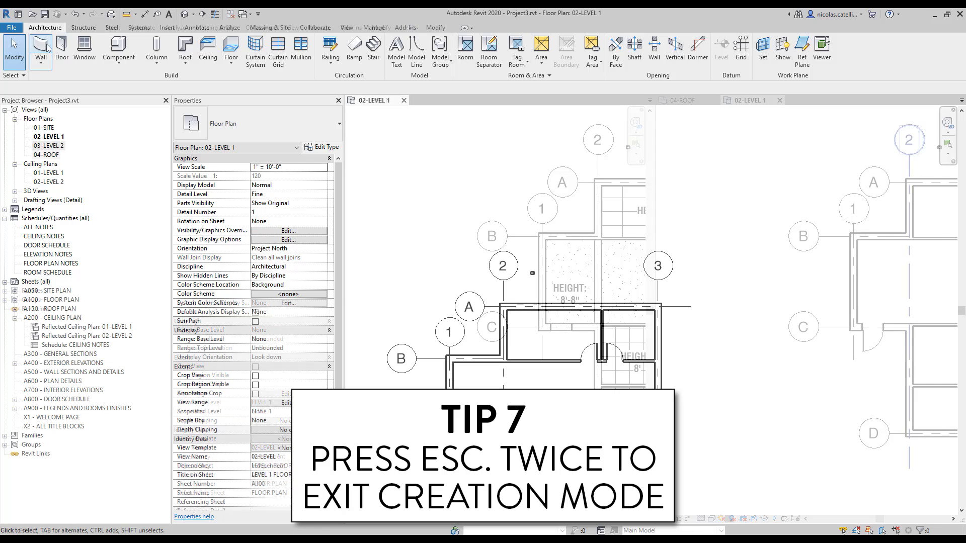
Start a wall above the building, cancel its segment, and exit wall creation mode completely
{"action": "left_click", "coordinate": [47, 45]}
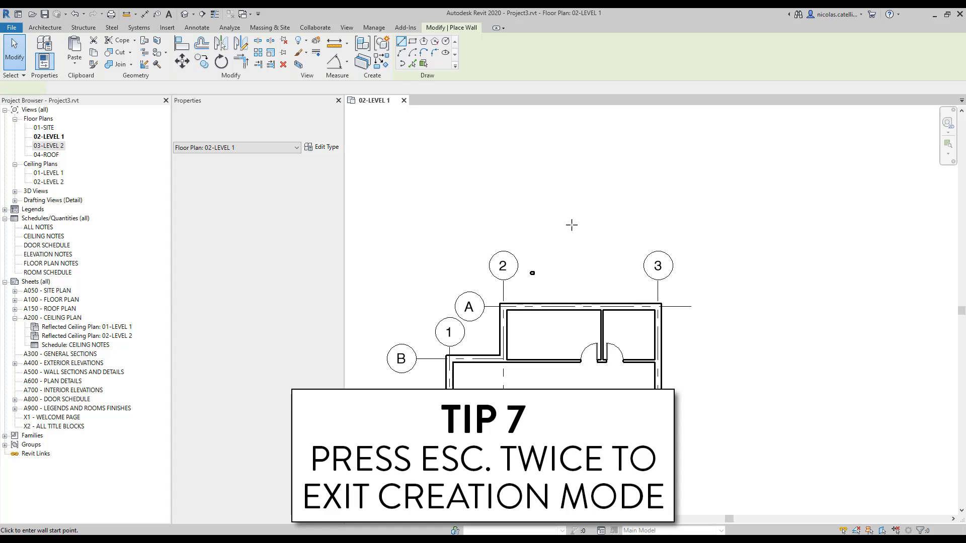
{"action": "left_click", "coordinate": [534, 231]}
{"action": "key", "text": "Escape"}
{"action": "key", "text": "Escape"}
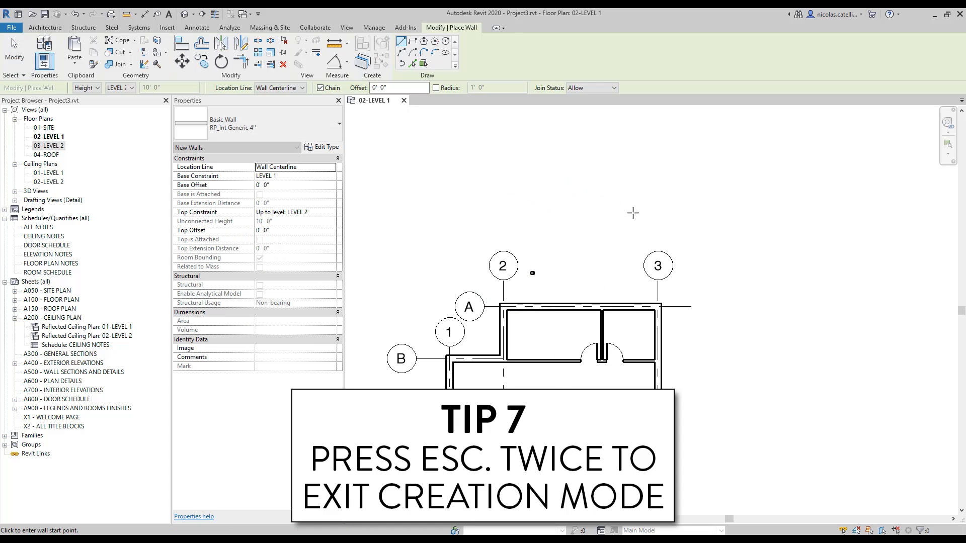
{"action": "left_click", "coordinate": [565, 259]}
{"action": "key", "text": "Escape"}
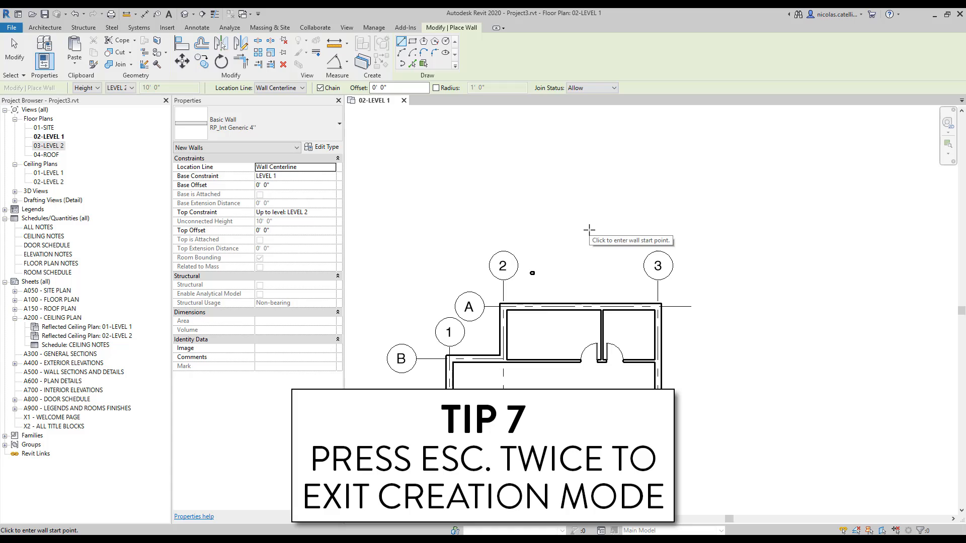
{"action": "key", "text": "Escape"}
{"action": "key", "text": "Escape"}
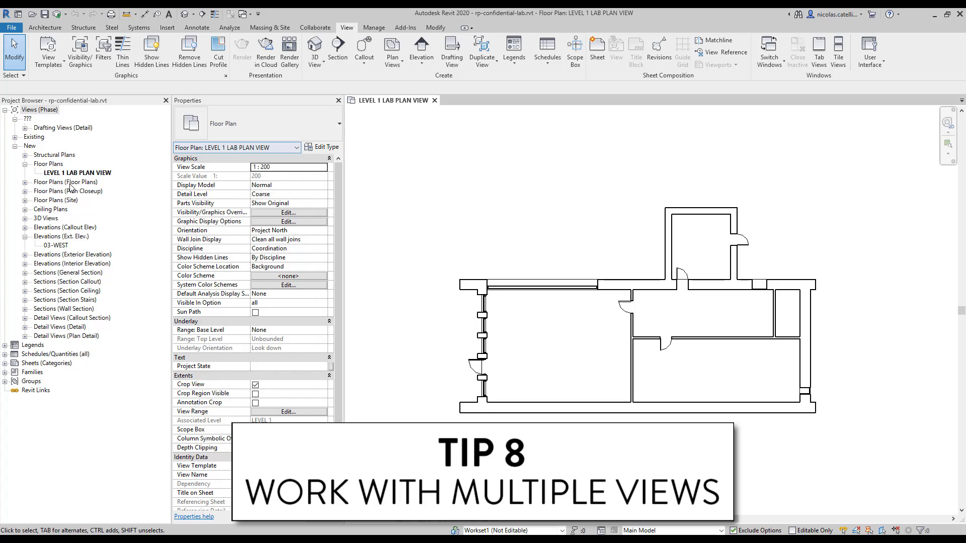
Open the 03-WEST elevation and 3D MAIN VIEW and tile them with the LEVEL 1 LAB PLAN VIEW
{"action": "double_click", "coordinate": [56, 246]}
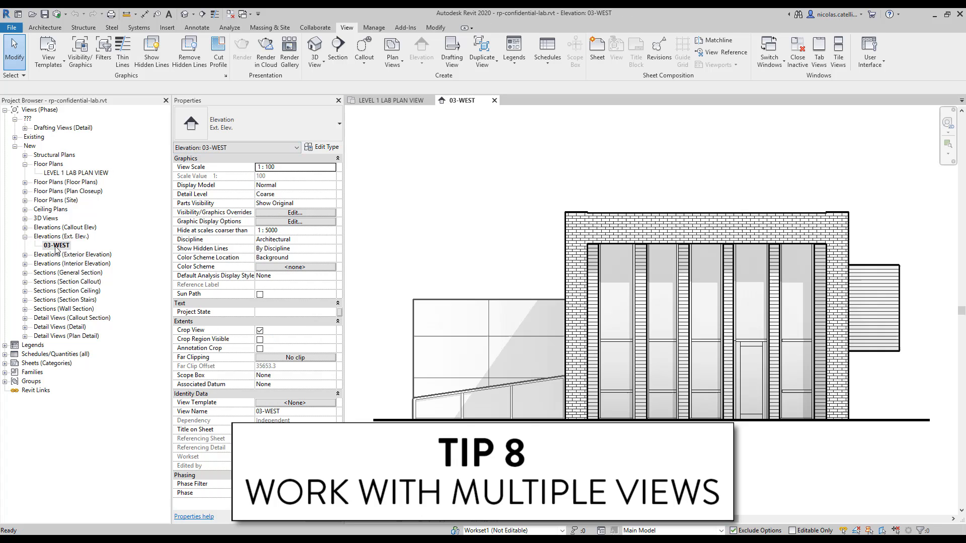
{"action": "left_click", "coordinate": [25, 218]}
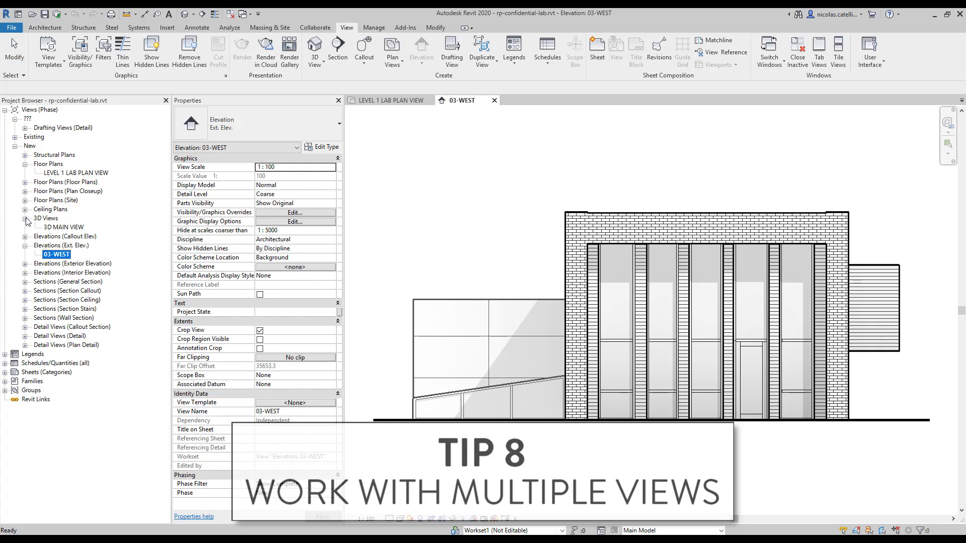
{"action": "double_click", "coordinate": [54, 228]}
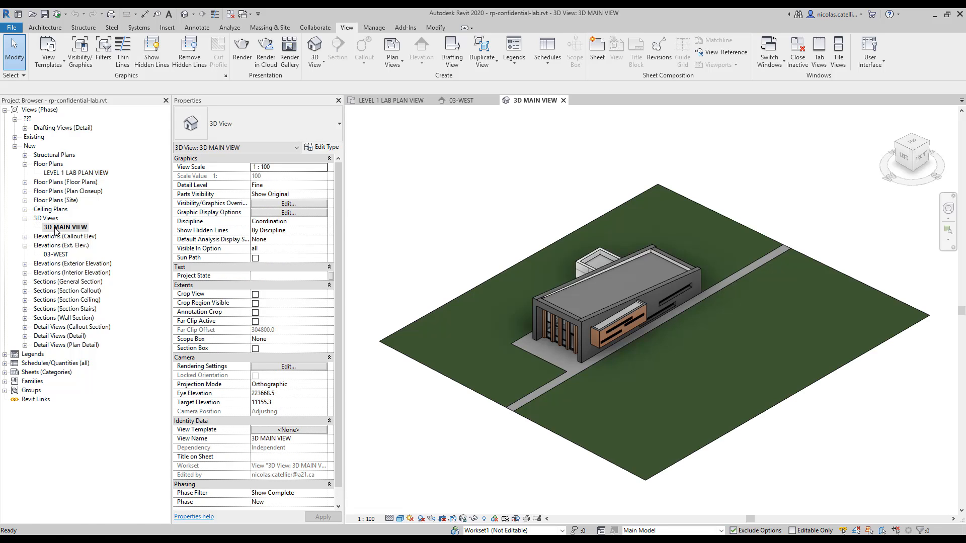
{"action": "left_click", "coordinate": [839, 49]}
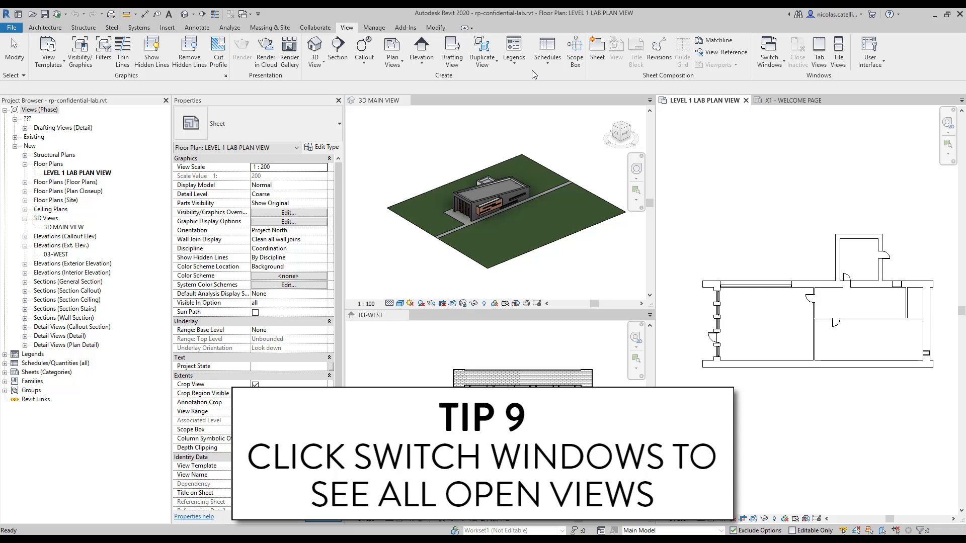
List all open views, and close every inactive view so only LEVEL 1 LAB PLAN VIEW stays open
{"action": "left_click", "coordinate": [250, 14]}
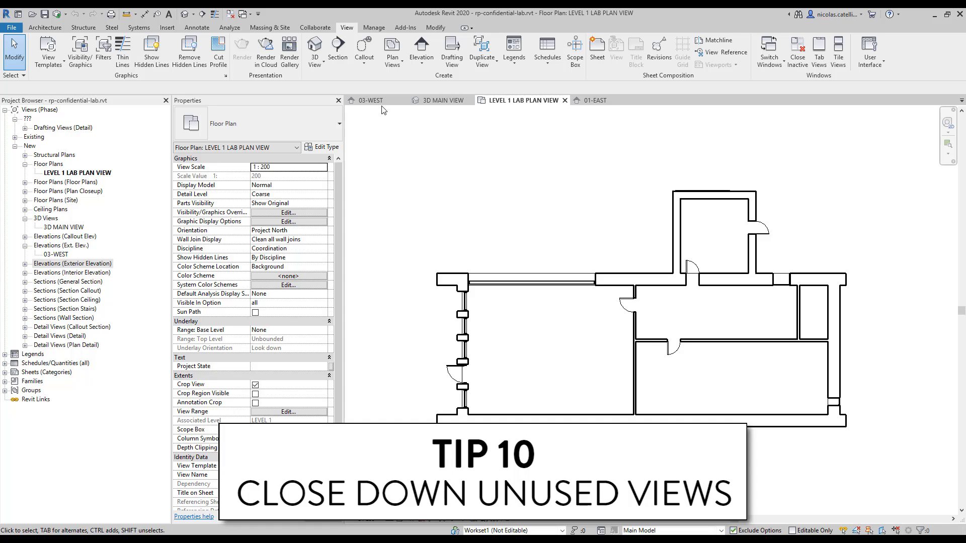
{"action": "left_click", "coordinate": [799, 58]}
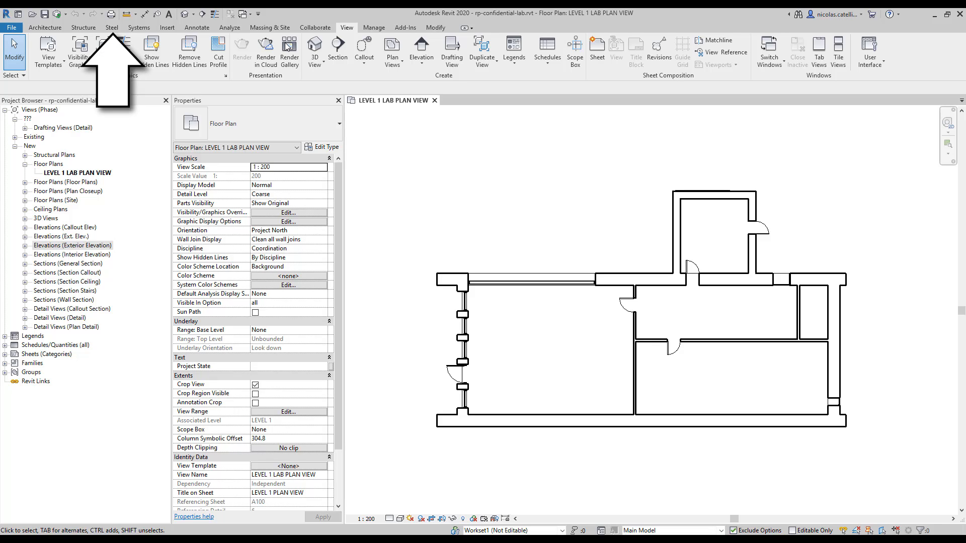
In the user interface options, disable the steel tools and the structural analysis tools
{"action": "left_click", "coordinate": [12, 28]}
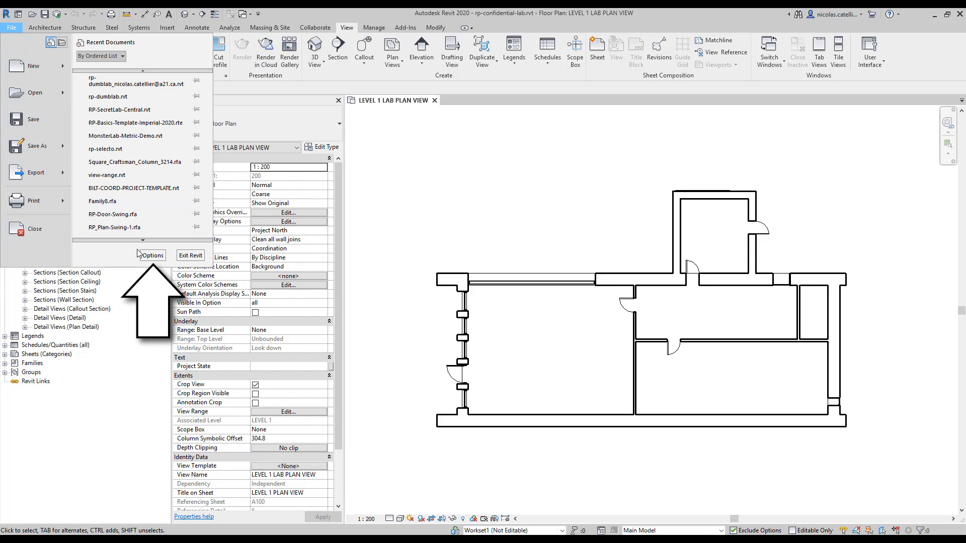
{"action": "left_click", "coordinate": [152, 256]}
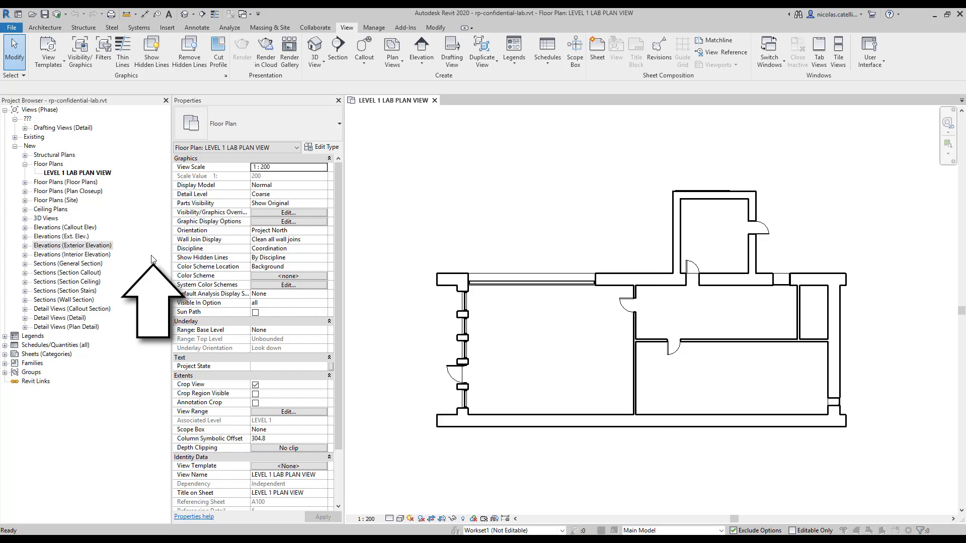
{"action": "left_click", "coordinate": [393, 134]}
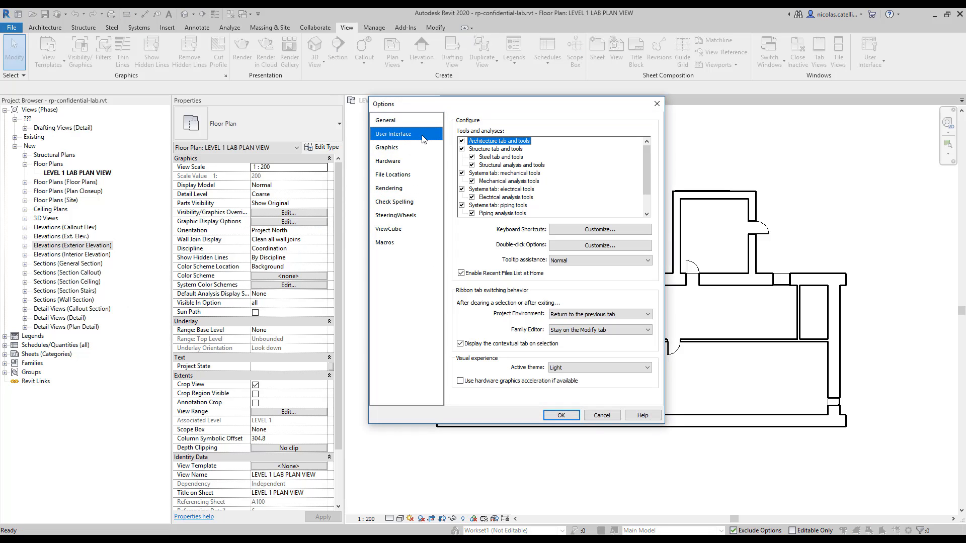
{"action": "left_click", "coordinate": [472, 157]}
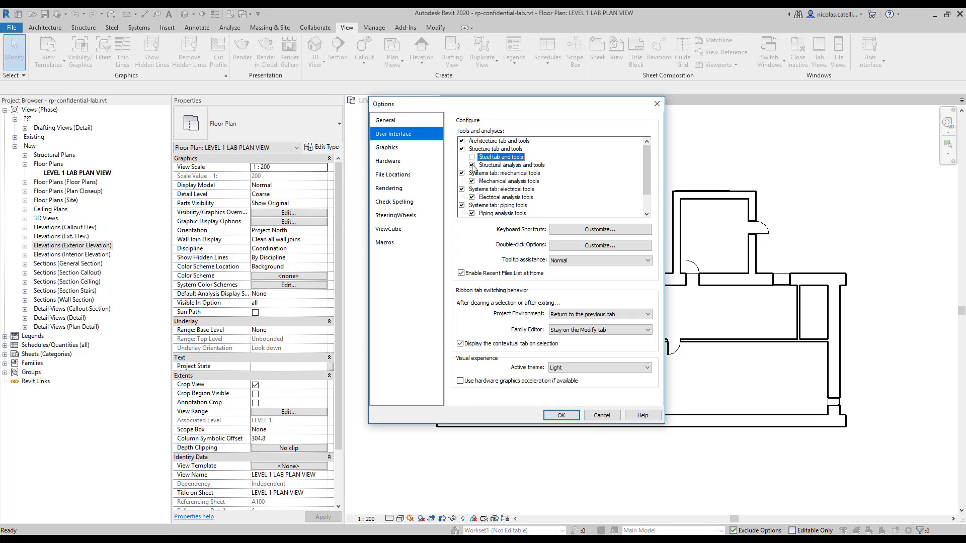
{"action": "left_click", "coordinate": [471, 165]}
Disable the mechanical, electrical and piping systems tools with their analysis tools, and apply the options
{"action": "left_click", "coordinate": [471, 181]}
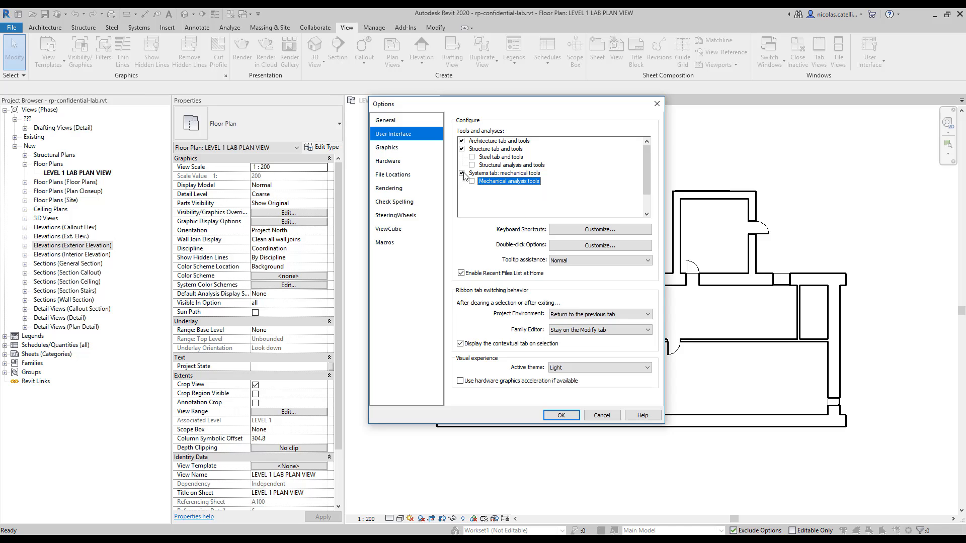
{"action": "left_click", "coordinate": [461, 173]}
{"action": "left_click", "coordinate": [472, 197]}
{"action": "left_click", "coordinate": [461, 189]}
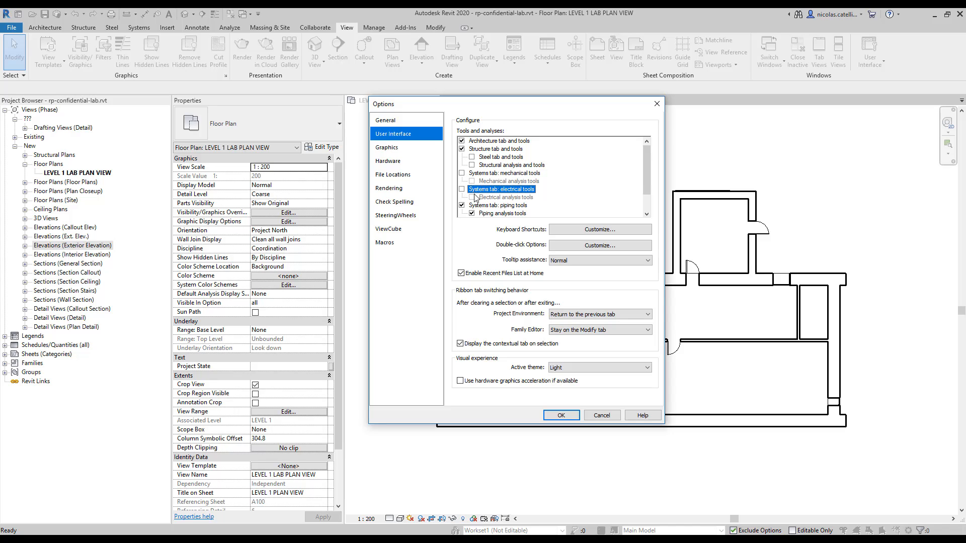
{"action": "scroll", "coordinate": [477, 200], "scroll_direction": "down", "scroll_amount": 1}
{"action": "left_click", "coordinate": [472, 205]}
{"action": "left_click", "coordinate": [461, 197]}
{"action": "scroll", "coordinate": [520, 197], "scroll_direction": "down", "scroll_amount": 1}
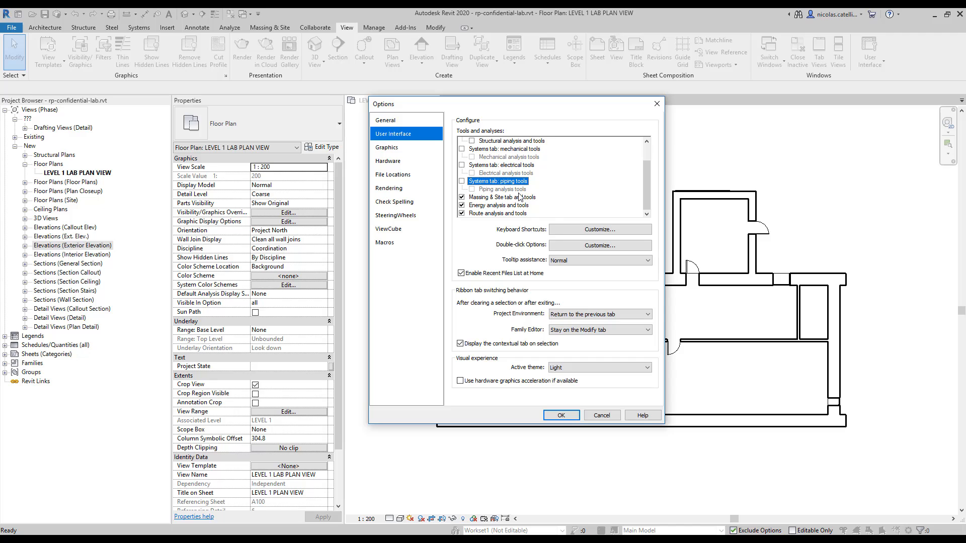
{"action": "left_click", "coordinate": [560, 415]}
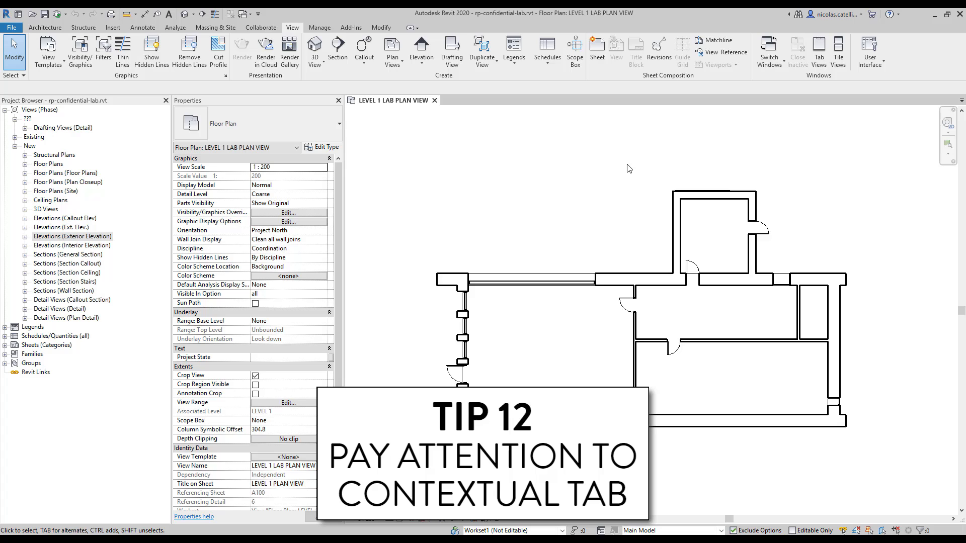
Select the east wall of the projecting room, then its door, to examine the contextual tools for each
{"action": "left_click", "coordinate": [745, 204]}
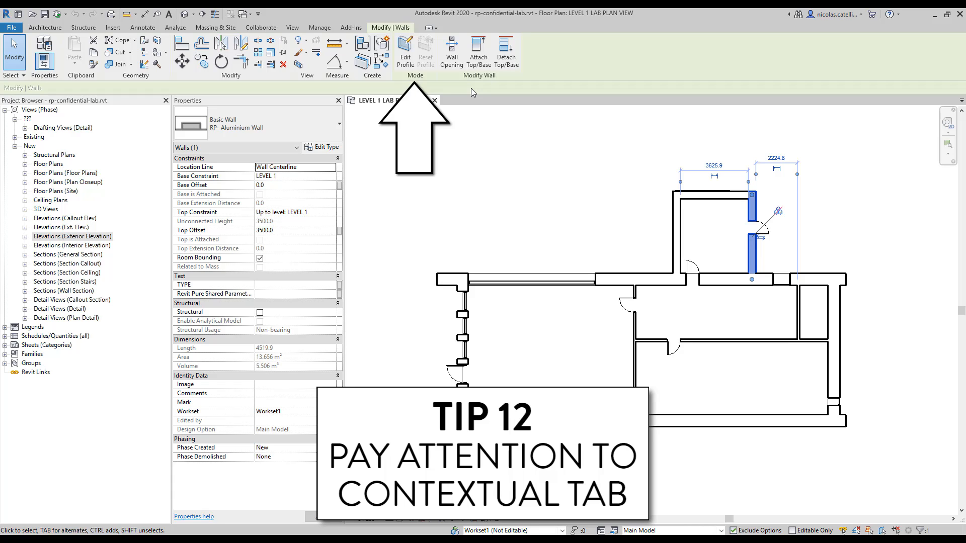
{"action": "left_click", "coordinate": [765, 231]}
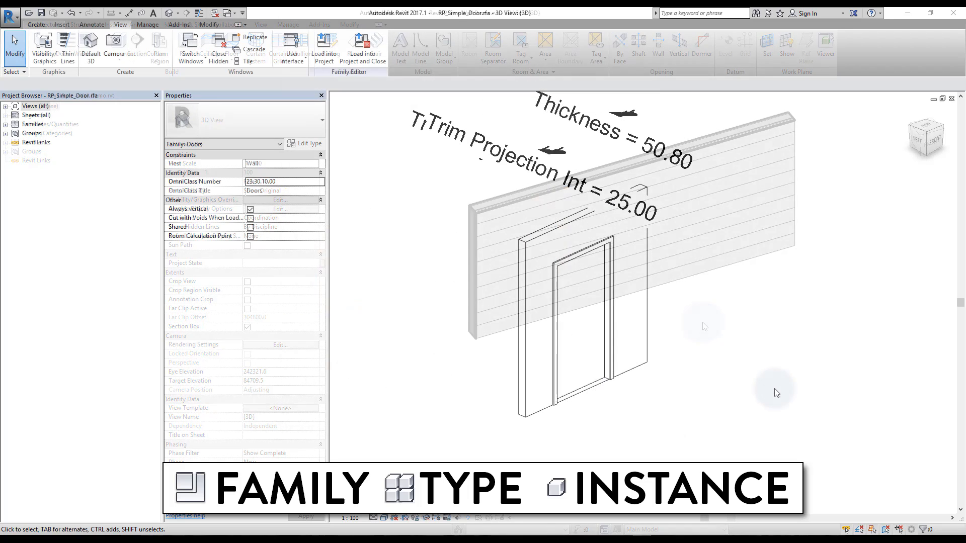
Load the RP_Simple_Door family into the Revit Pure - Wall Demo project and close the family file
{"action": "middle_click_drag", "start_coordinate": [774, 390], "coordinate": [554, 394], "text": "shift"}
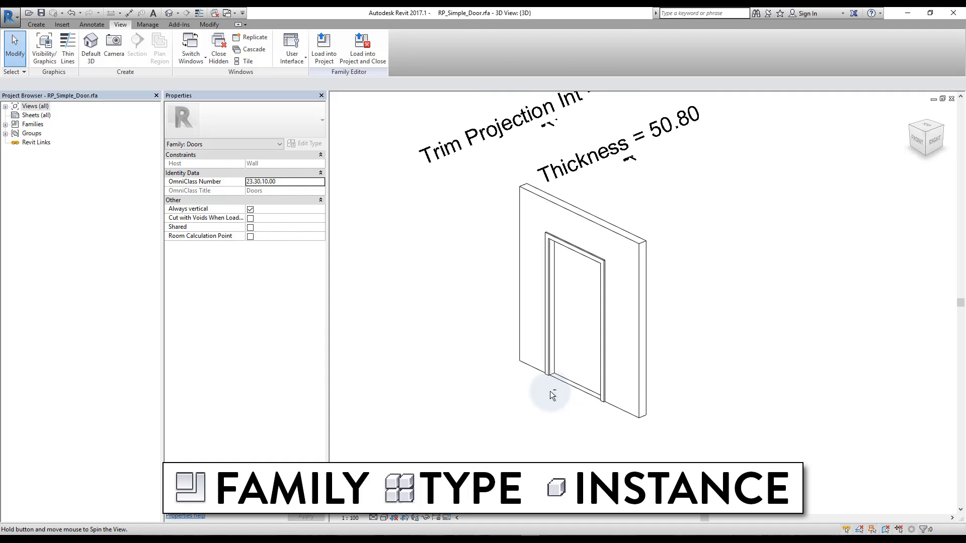
{"action": "left_click", "coordinate": [363, 58]}
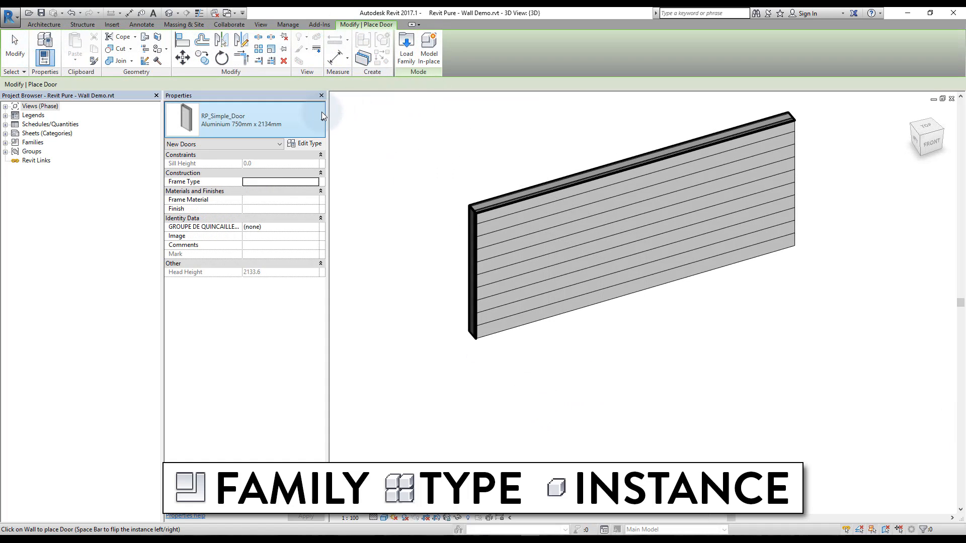
Place two RP_Simple_Door doors of type Aluminium 750mm x 2134mm, about 1500 mm from the wall's left end and 700 mm apart
{"action": "left_click", "coordinate": [322, 116]}
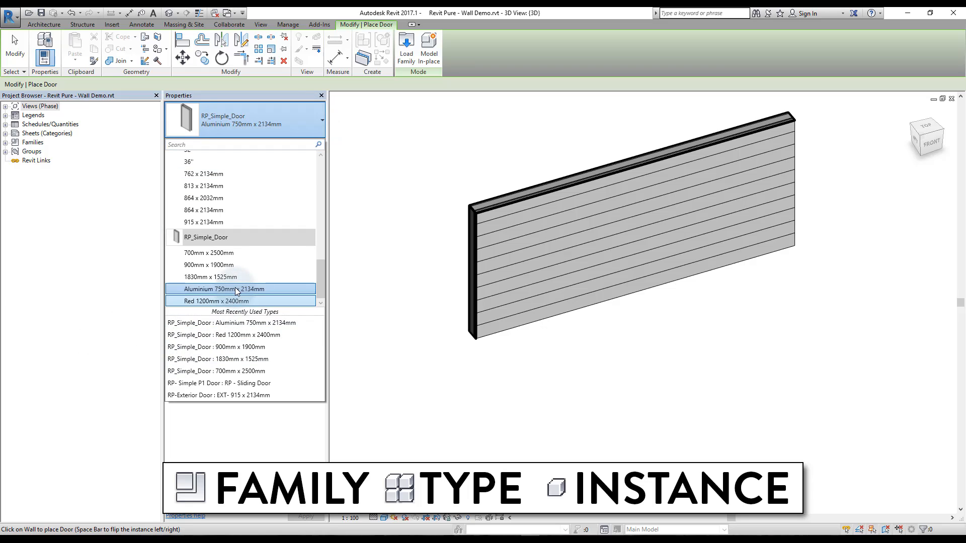
{"action": "left_click", "coordinate": [236, 289]}
{"action": "left_click", "coordinate": [554, 269]}
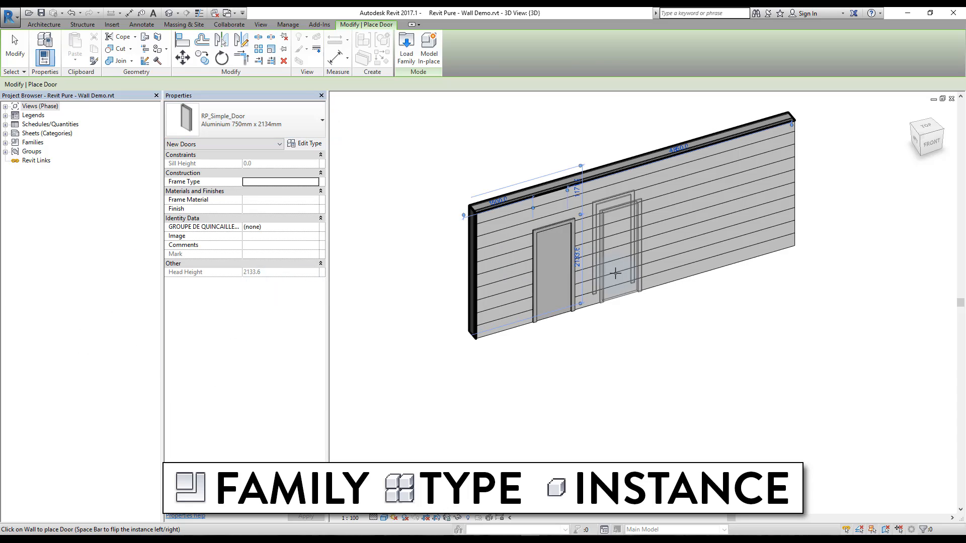
{"action": "left_click", "coordinate": [615, 273]}
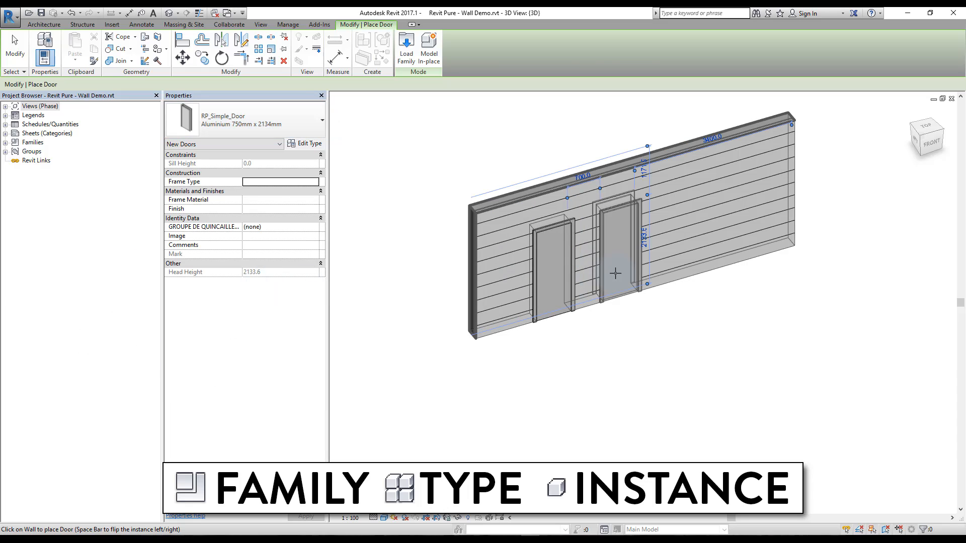
Place two doors of type Red 1200mm x 2400mm, about 200 mm from the wall's right end and 300 mm apart
{"action": "left_click", "coordinate": [261, 127]}
{"action": "left_click", "coordinate": [223, 297]}
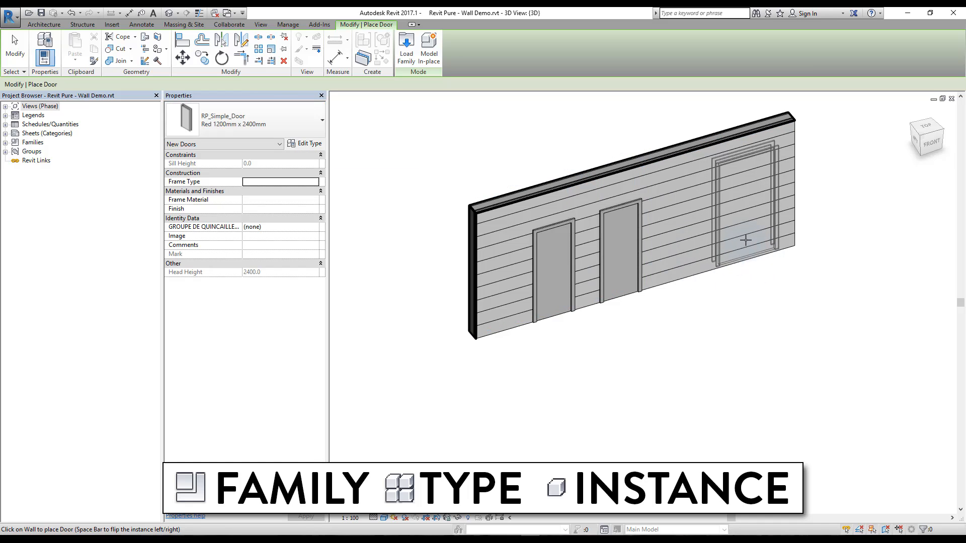
{"action": "left_click", "coordinate": [755, 240]}
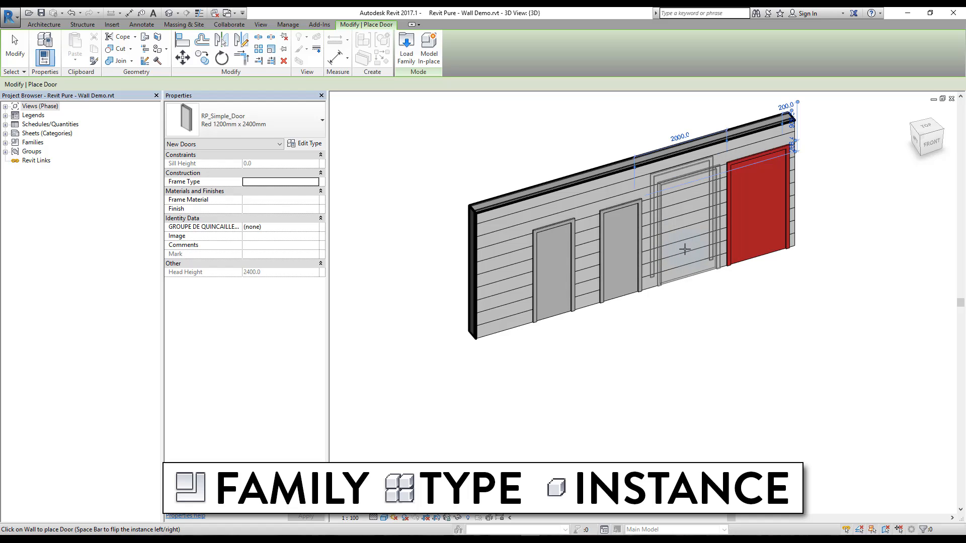
{"action": "left_click", "coordinate": [684, 249]}
{"action": "key", "text": "Escape"}
{"action": "key", "text": "Escape"}
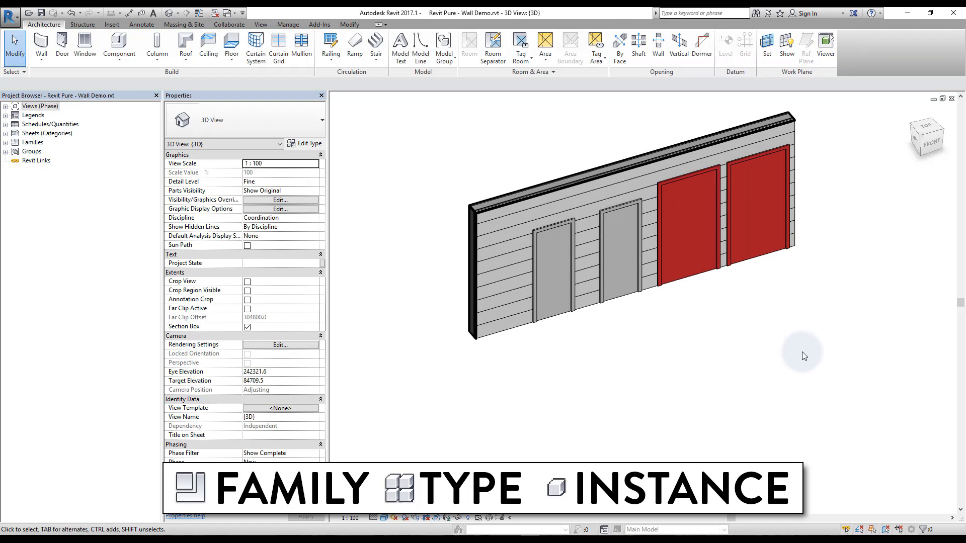
Set the width of the aluminium door type to 850 mm in its type properties
{"action": "left_click", "coordinate": [632, 296]}
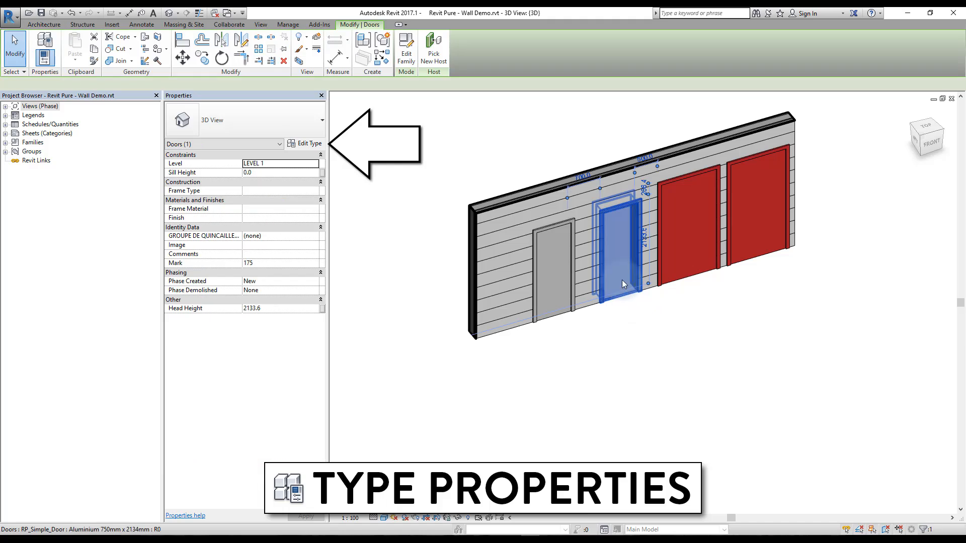
{"action": "left_click", "coordinate": [307, 143]}
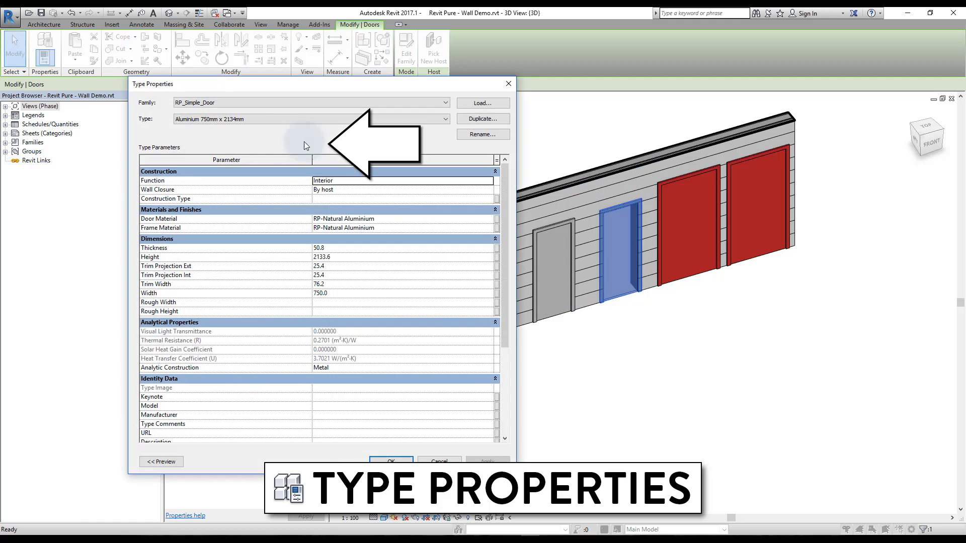
{"action": "left_click", "coordinate": [361, 295]}
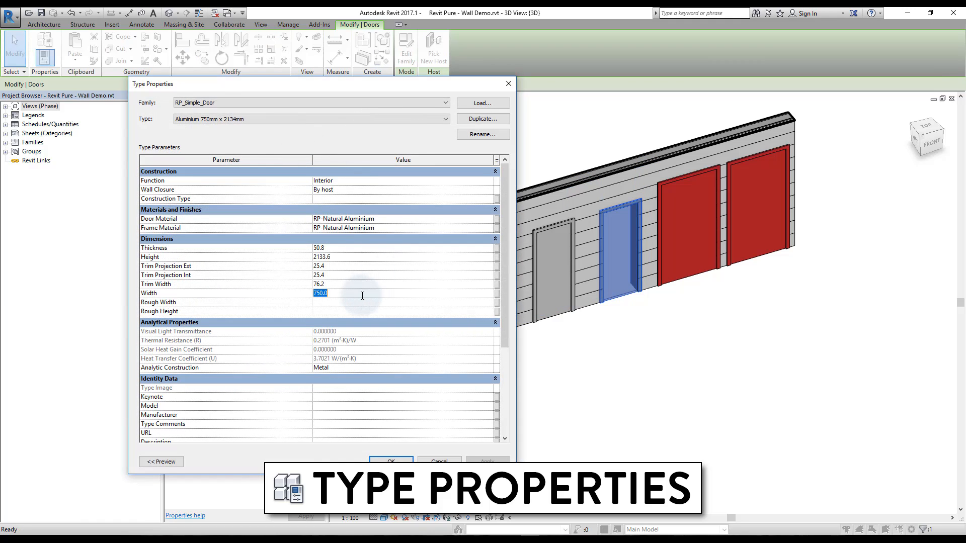
{"action": "type", "text": "850"}
{"action": "left_click", "coordinate": [391, 461]}
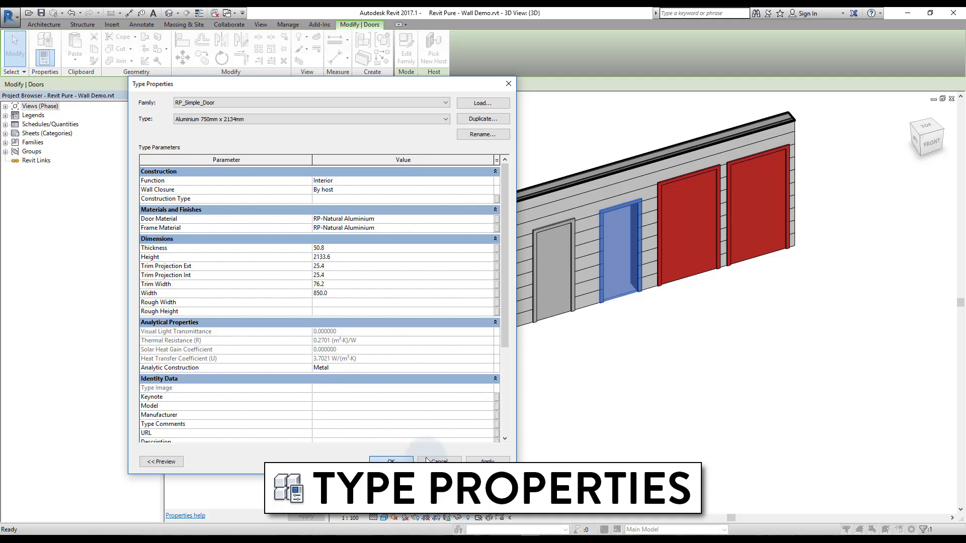
{"action": "key", "text": "Escape"}
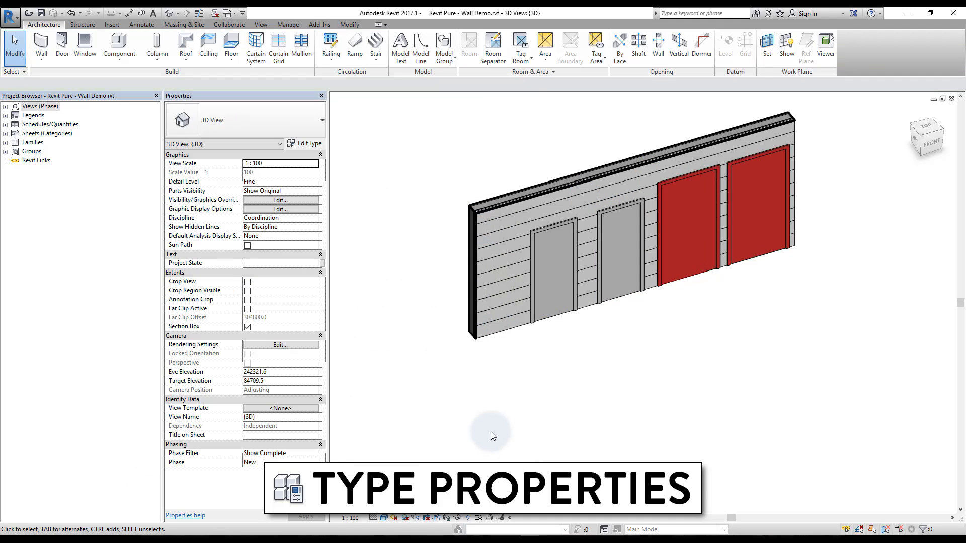
Set the sill height of the leftmost aluminium door instance to 300 mm
{"action": "left_click", "coordinate": [541, 320]}
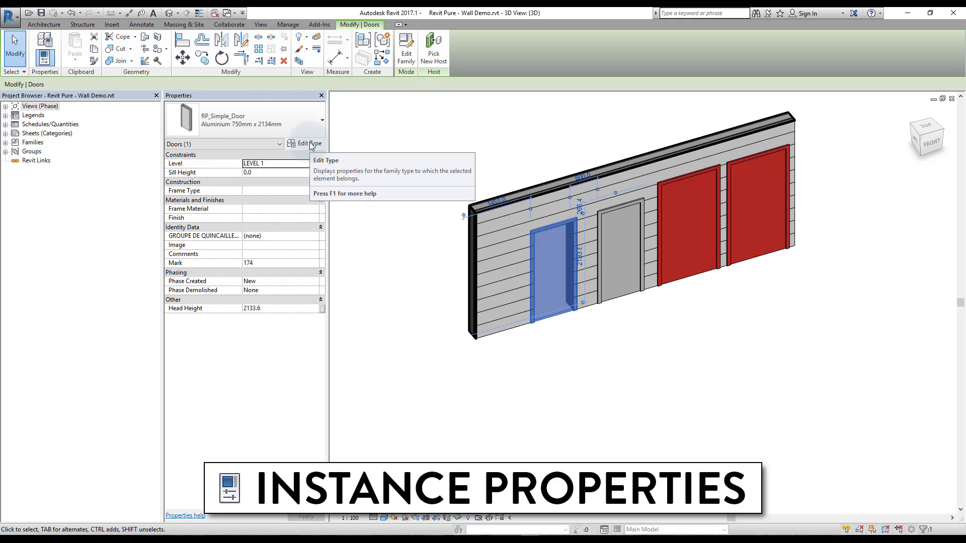
{"action": "left_click", "coordinate": [280, 173]}
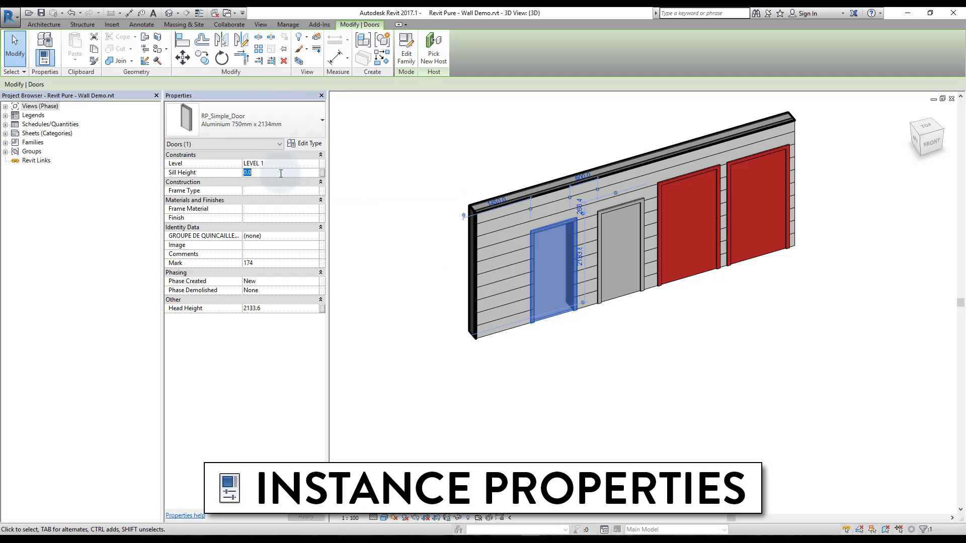
{"action": "type", "text": "30480"}
{"action": "left_click", "coordinate": [628, 383]}
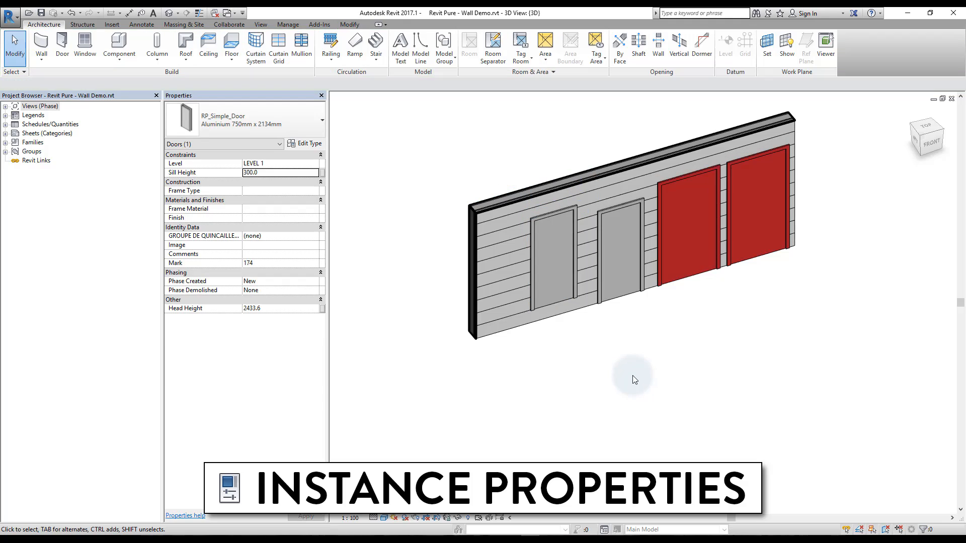
Set the leftmost aluminium door's sill height back to 0
{"action": "left_click", "coordinate": [565, 299]}
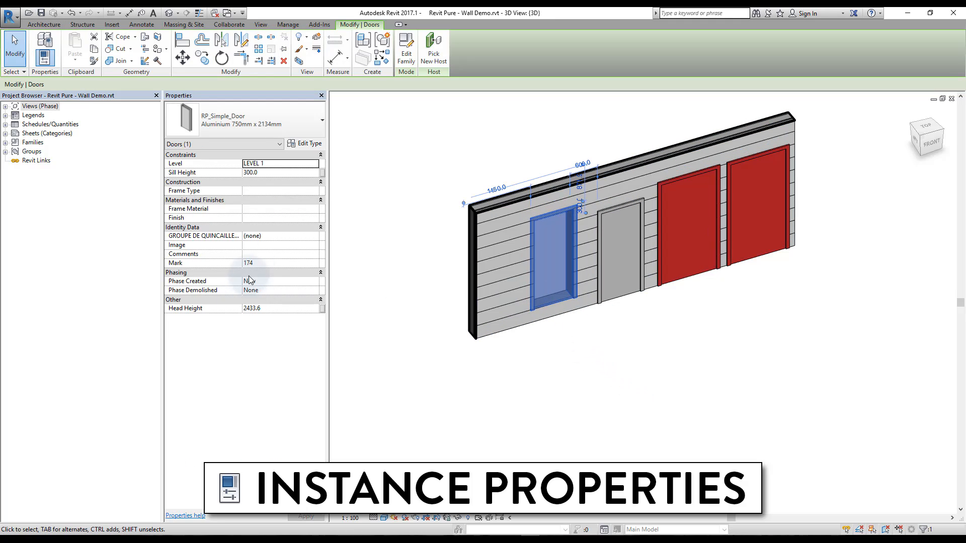
{"action": "left_click", "coordinate": [273, 175]}
{"action": "type", "text": "0"}
{"action": "left_click", "coordinate": [388, 241]}
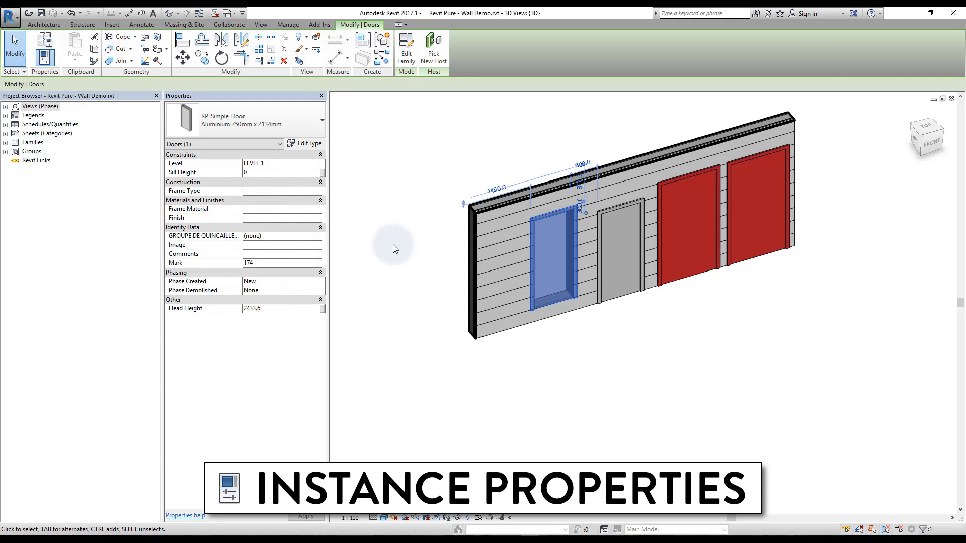
{"action": "left_click", "coordinate": [678, 415]}
Set the sill height of the red door next to the aluminium doors to 300 mm
{"action": "left_click", "coordinate": [660, 255]}
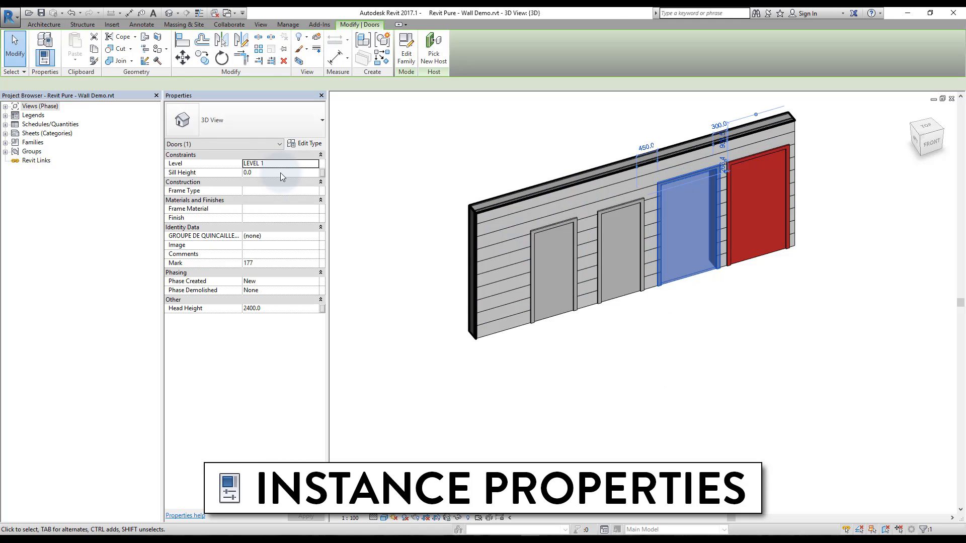
{"action": "left_click", "coordinate": [280, 173]}
{"action": "type", "text": "300"}
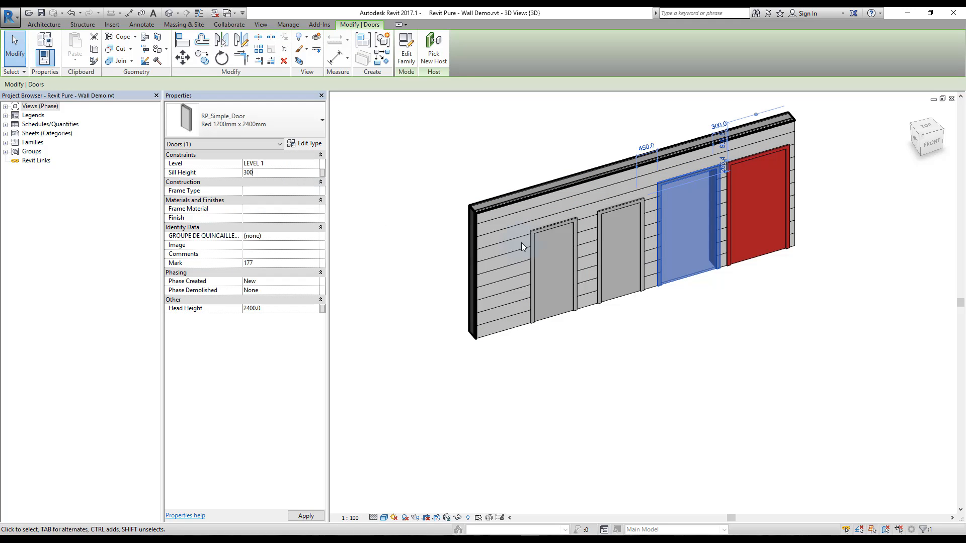